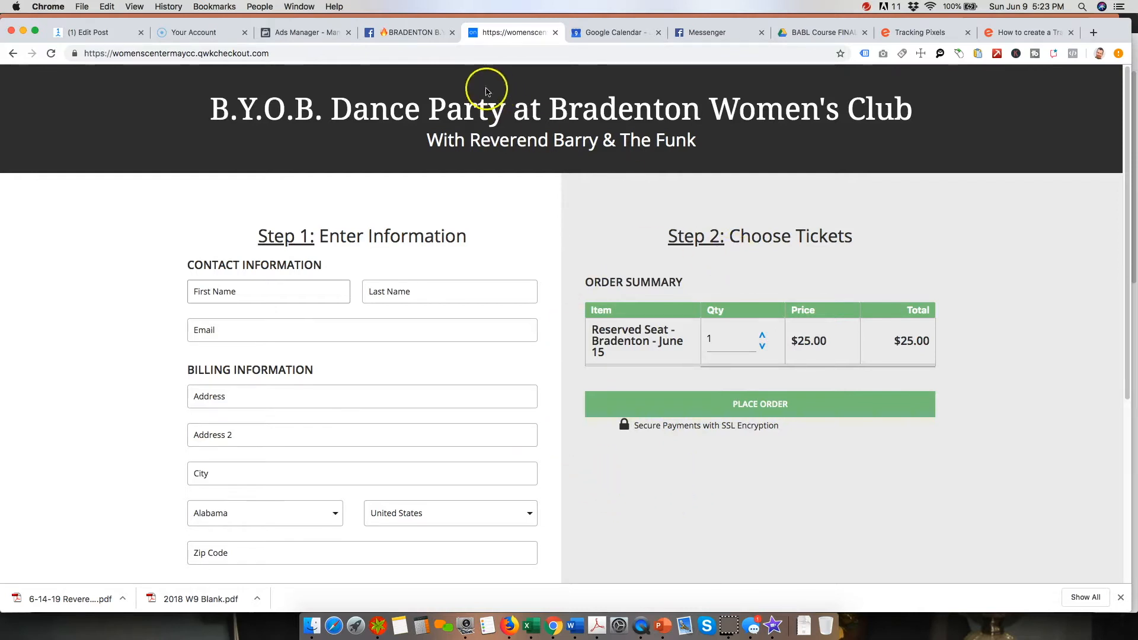
Examine the results, cost per result and amount spent of the Bradenton Woman's Club campaign in Ads Manager
left_click(293, 32)
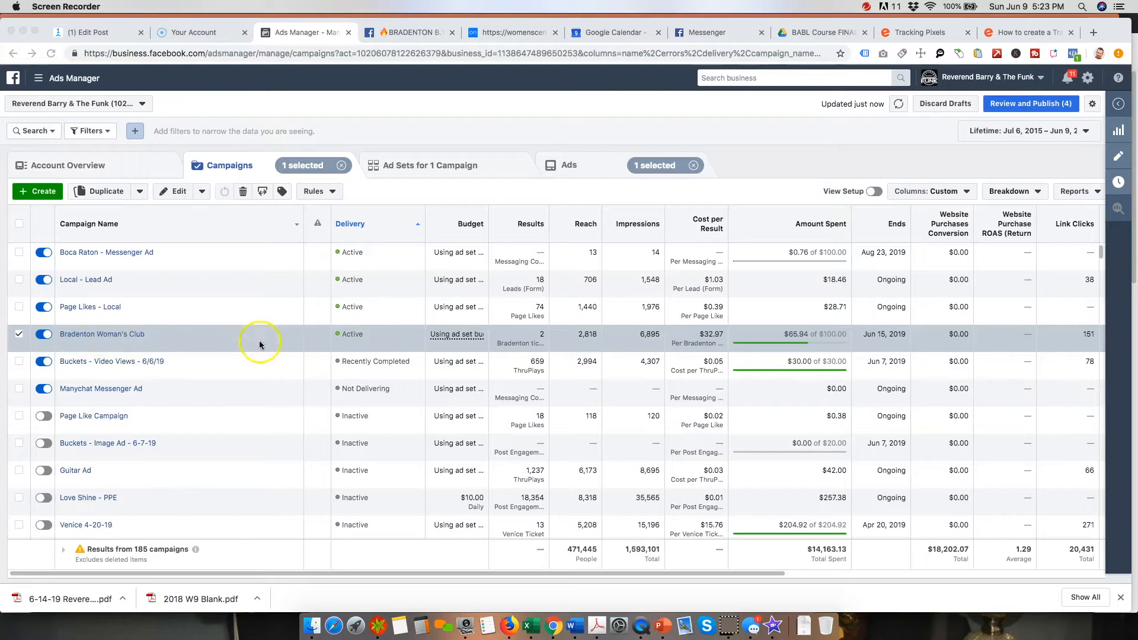
left_click(546, 338)
left_click(711, 339)
left_click(752, 166)
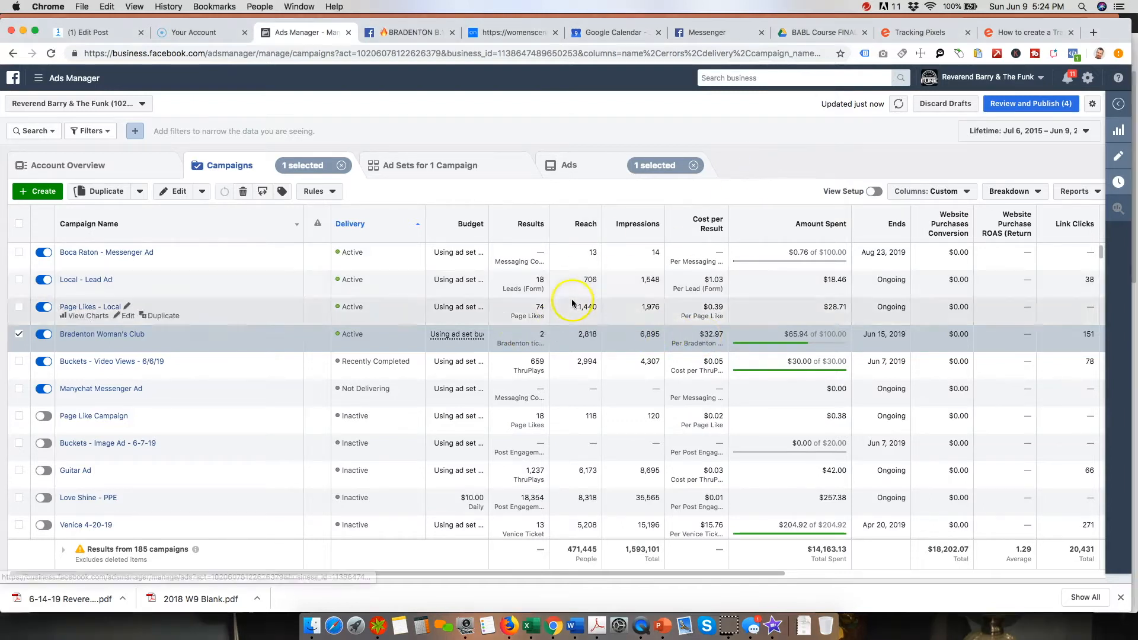
mouse_move(541, 337)
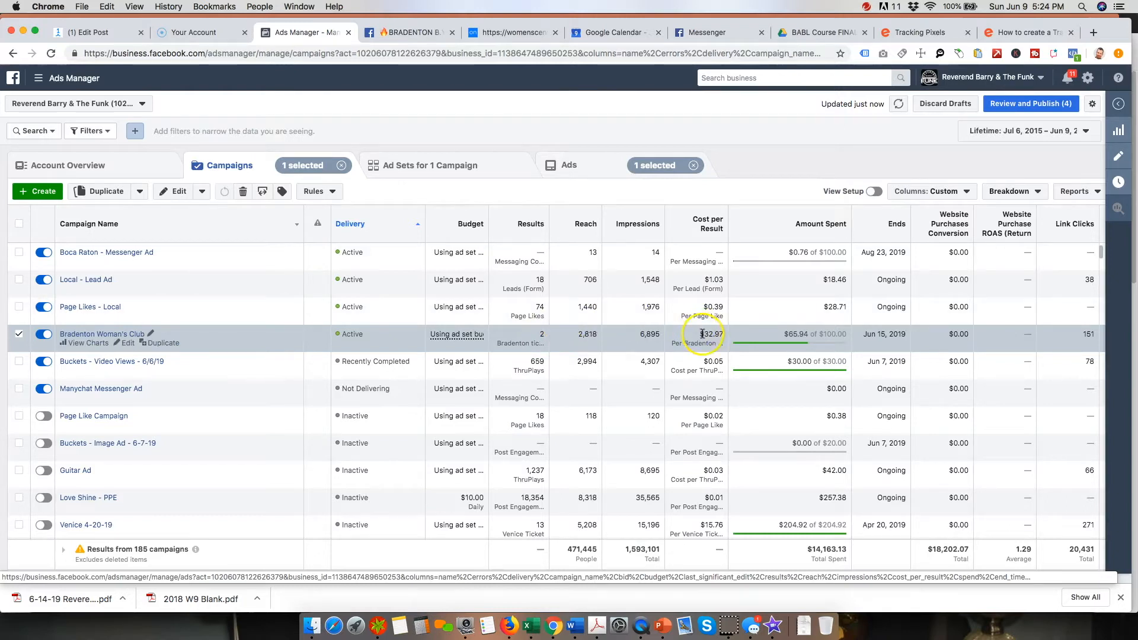
left_click(805, 336)
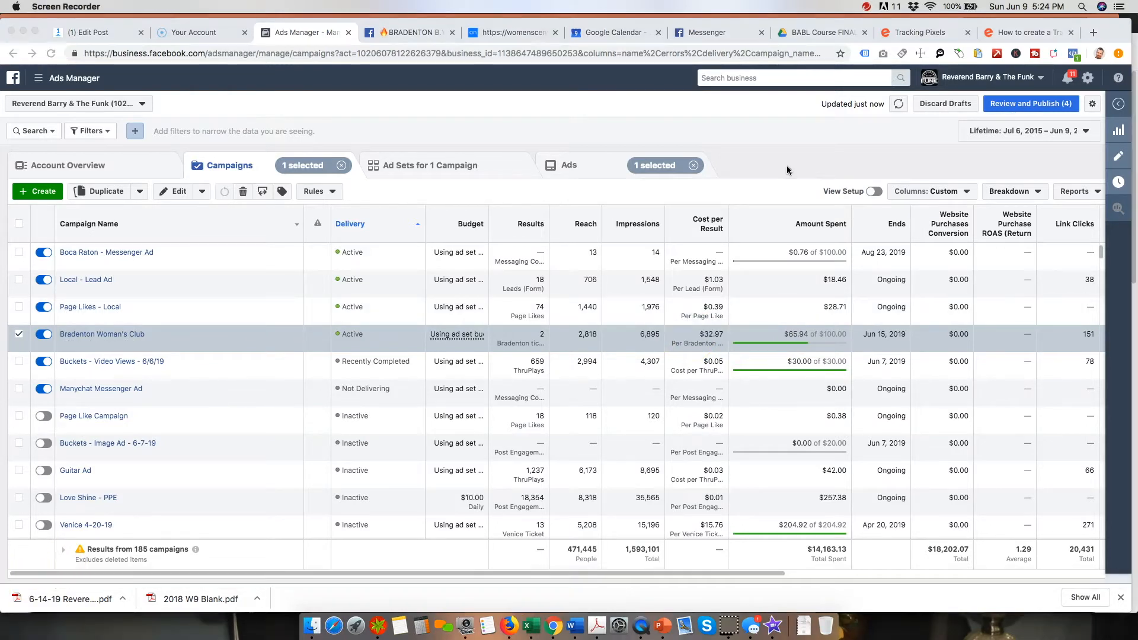
left_click(783, 159)
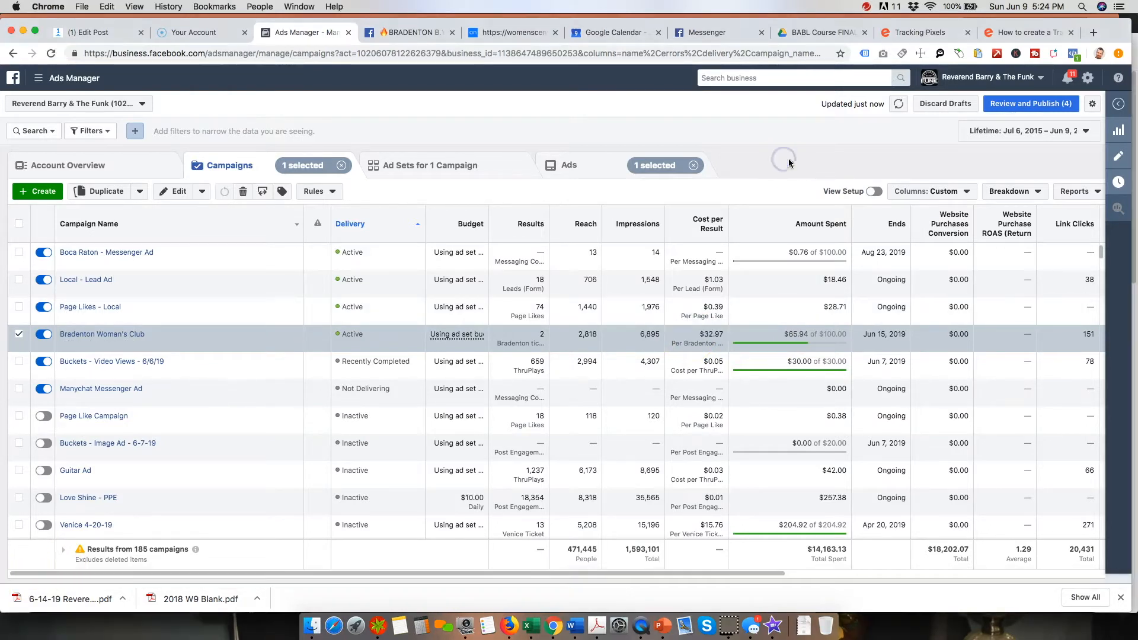
left_click(19, 335)
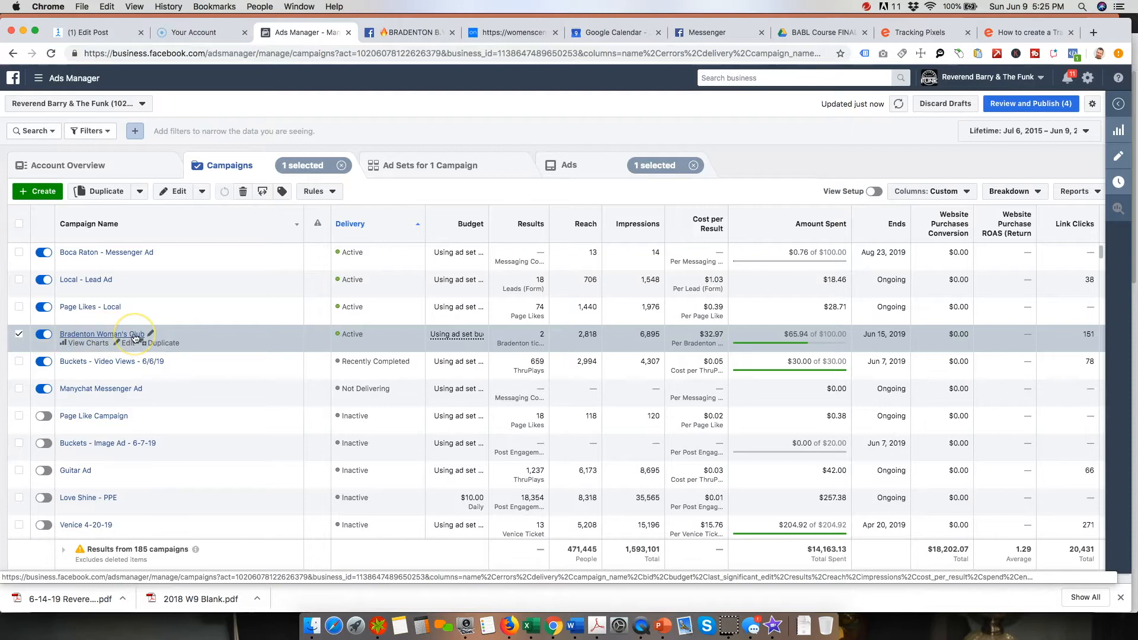
Go to the Custom Conversions list in Events Manager
left_click(38, 80)
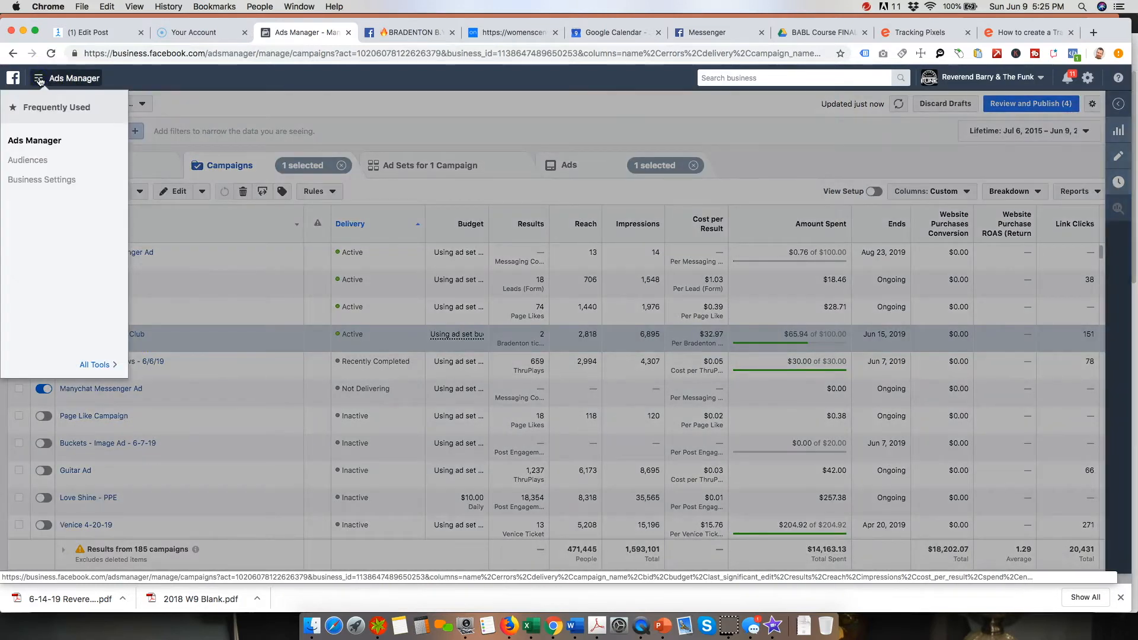
left_click(95, 364)
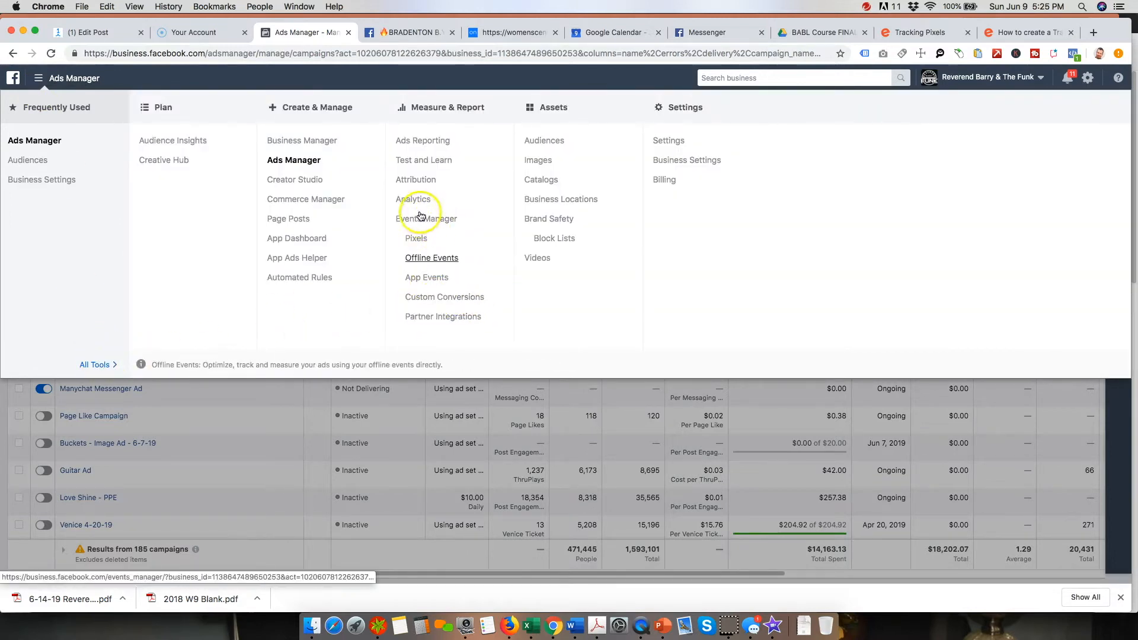
left_click(427, 296)
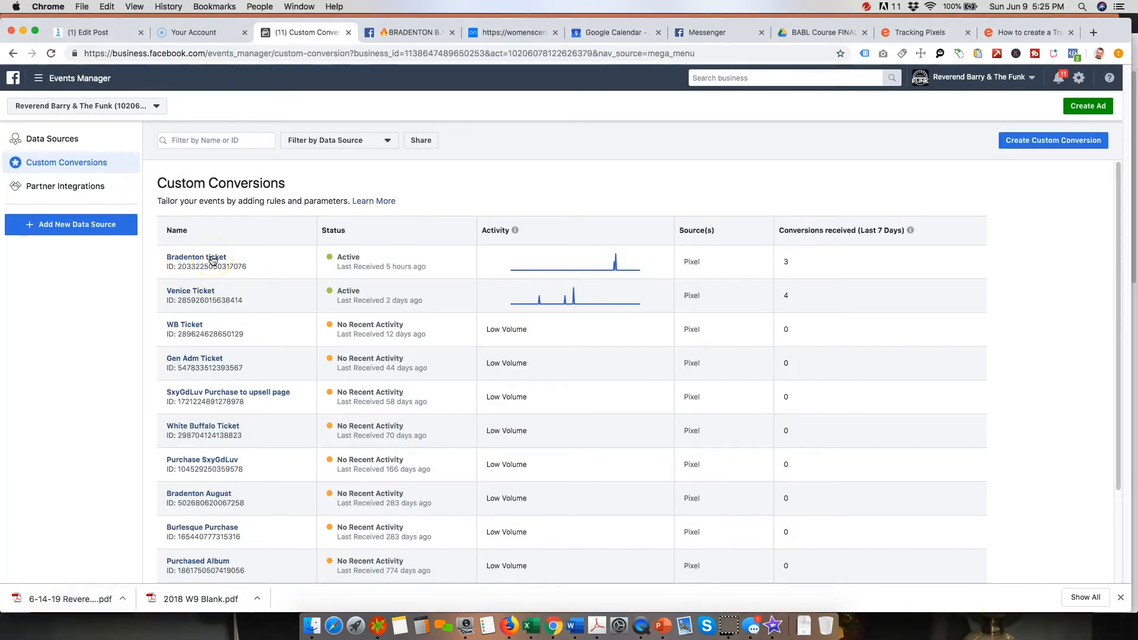
Open the overview of the Bradenton ticket custom conversion and examine its URL rule
left_click(213, 257)
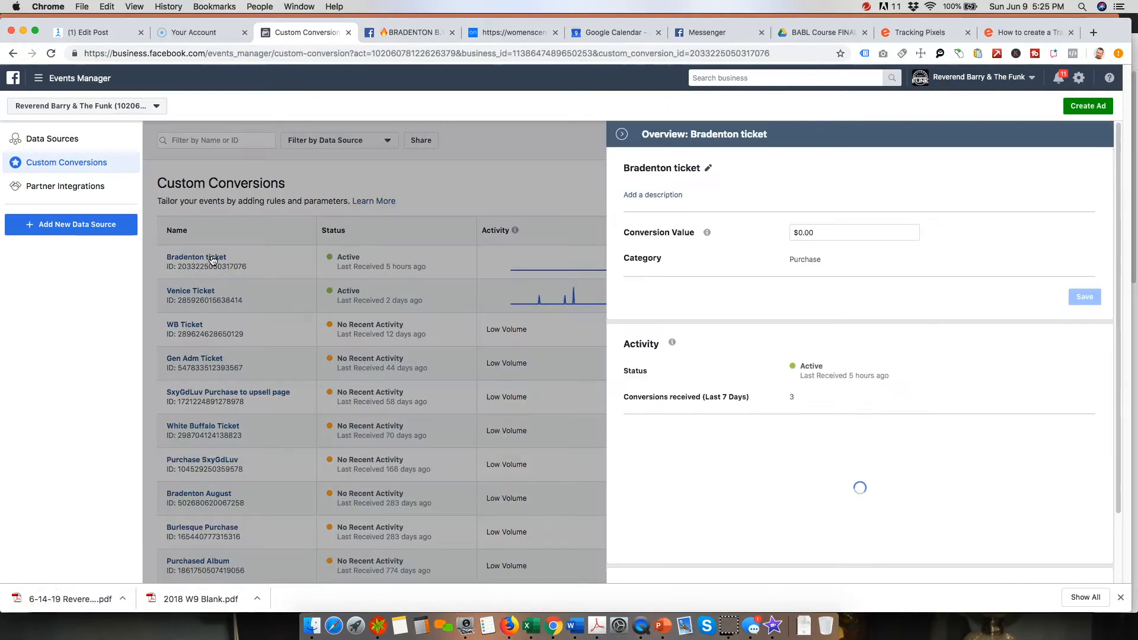
scroll(1087, 262, "down", 5)
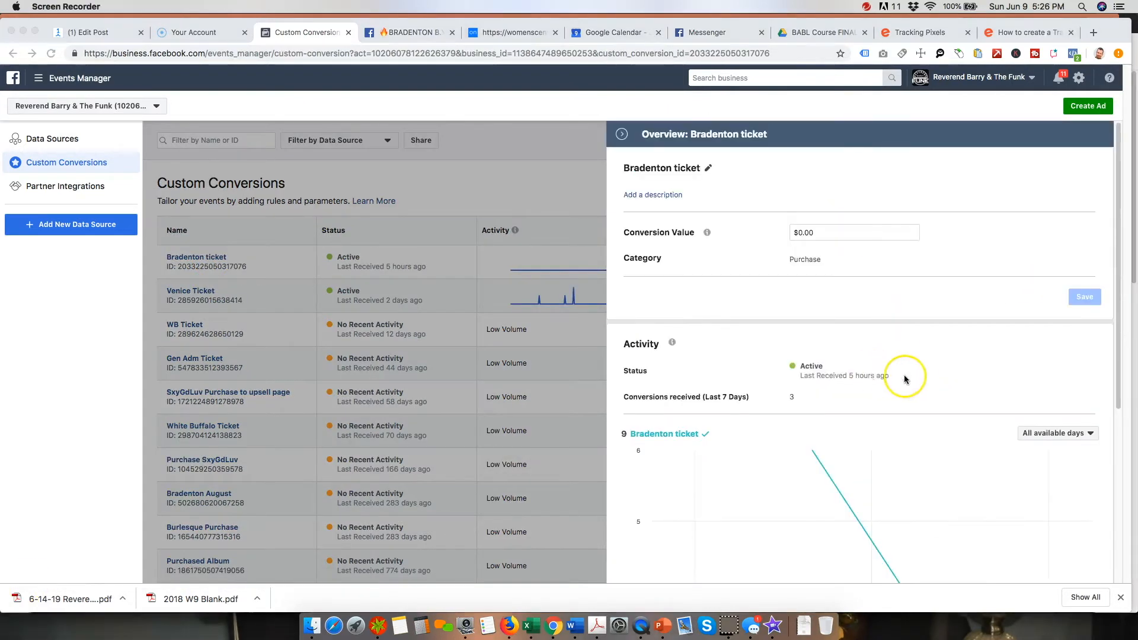
scroll(906, 377, "down", 5)
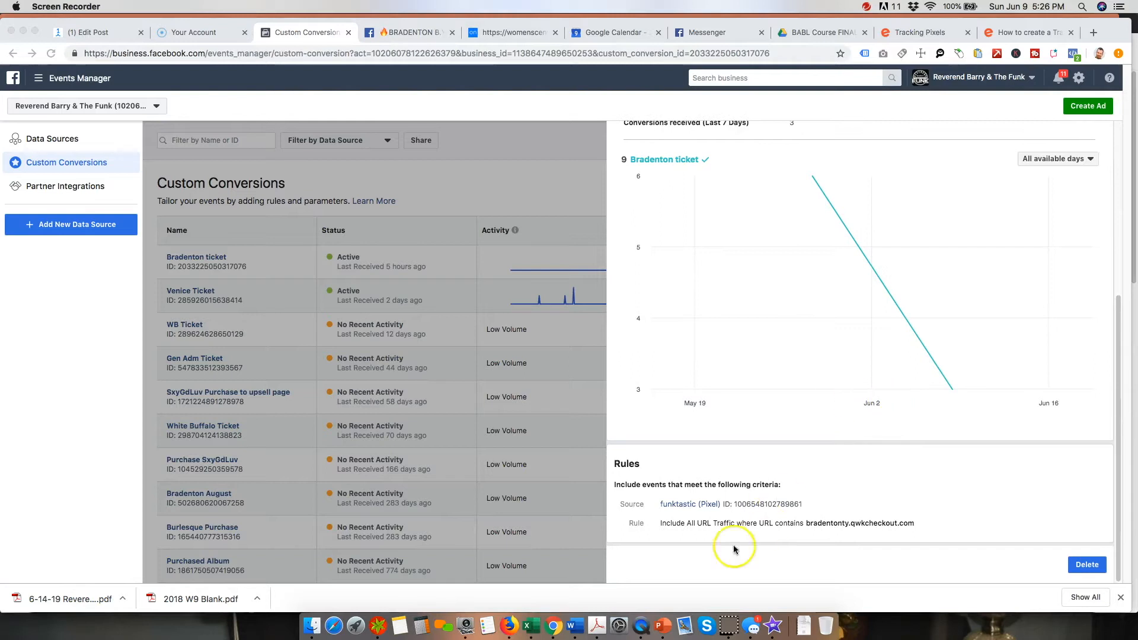
left_click(664, 528)
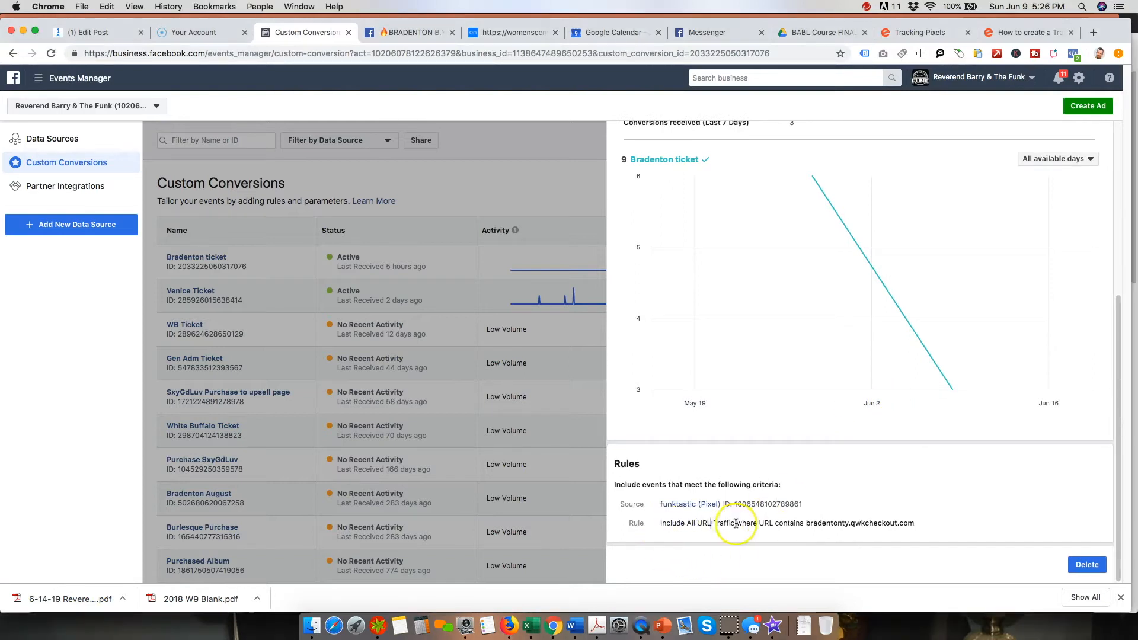
left_click_drag(774, 524, 673, 523)
double_click(789, 524)
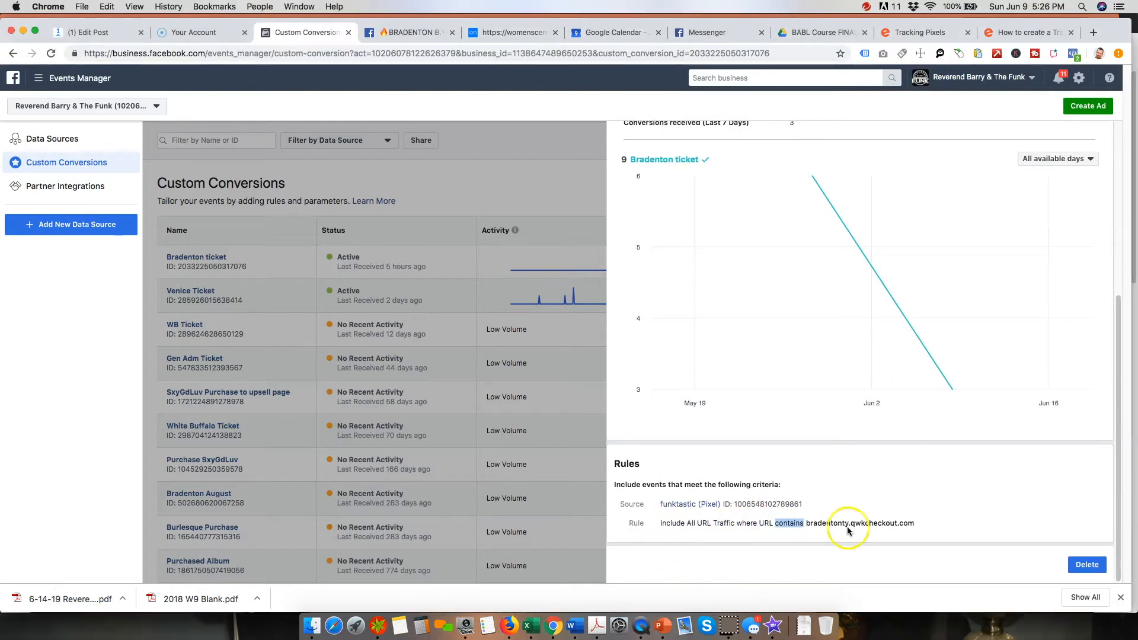
left_click(807, 523)
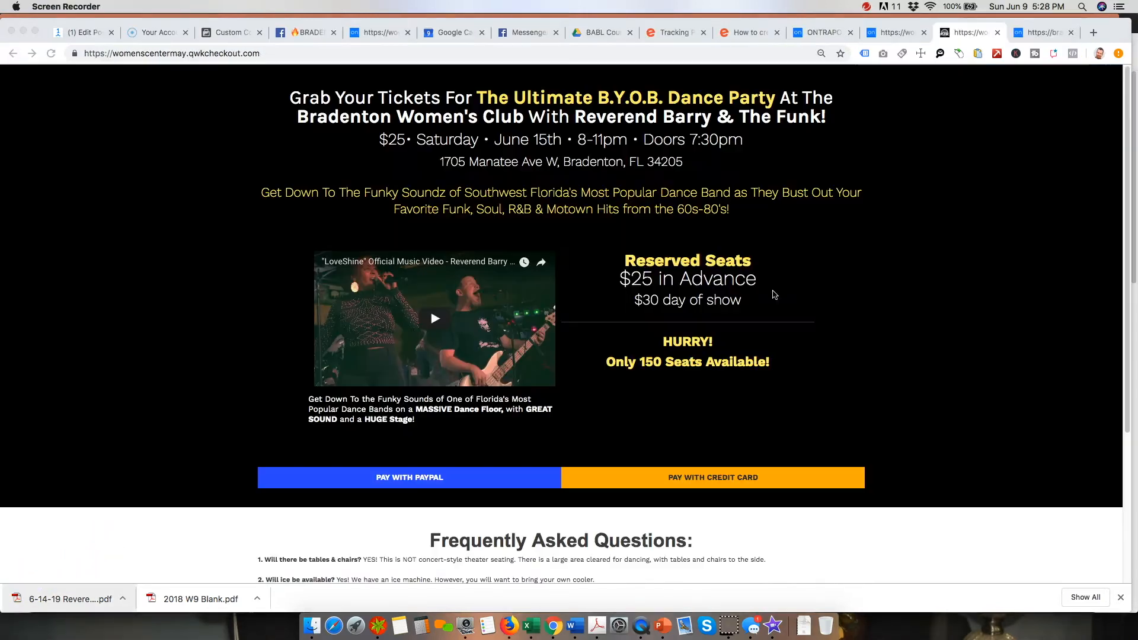
Review the ticket checkout page and the thank-you page, highlighting the domain in the thank-you page's address
left_click(928, 258)
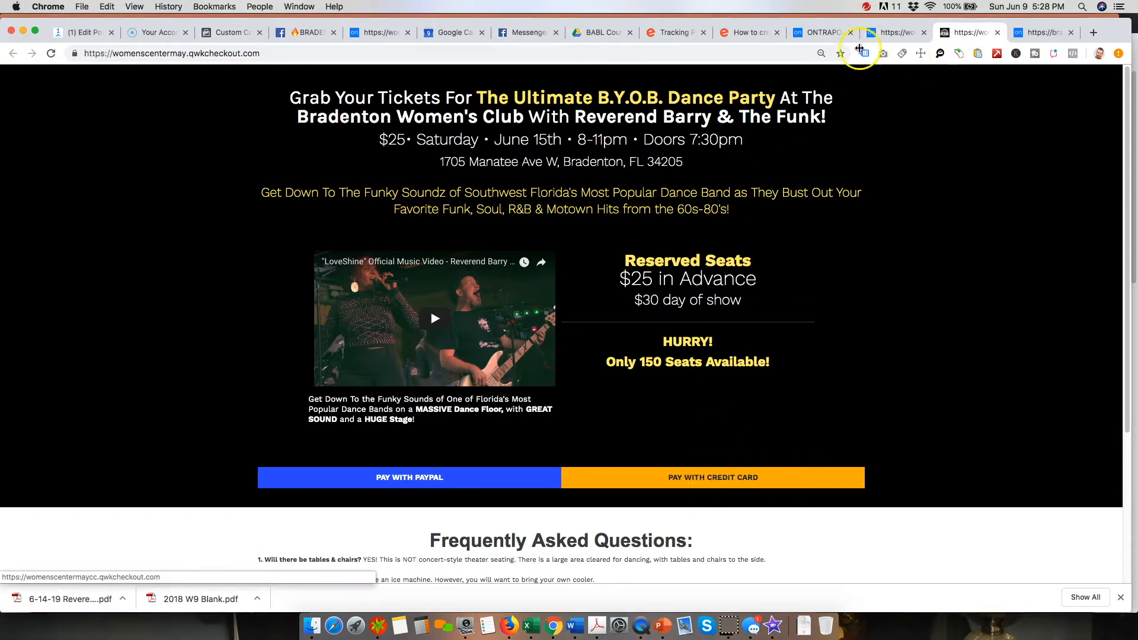
left_click(896, 31)
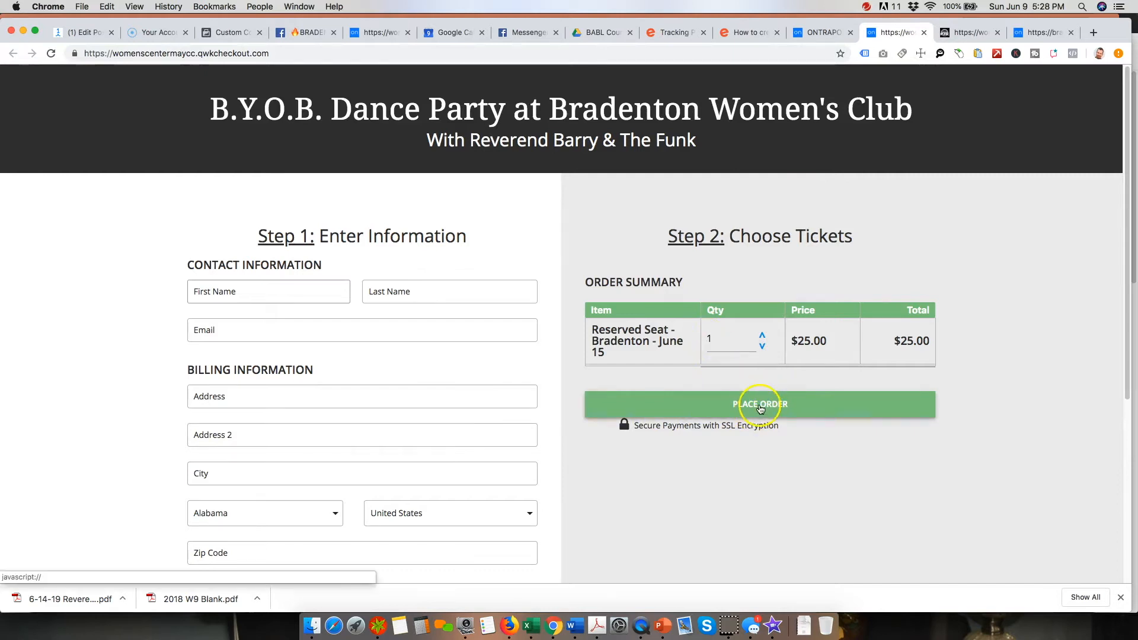
left_click(1039, 33)
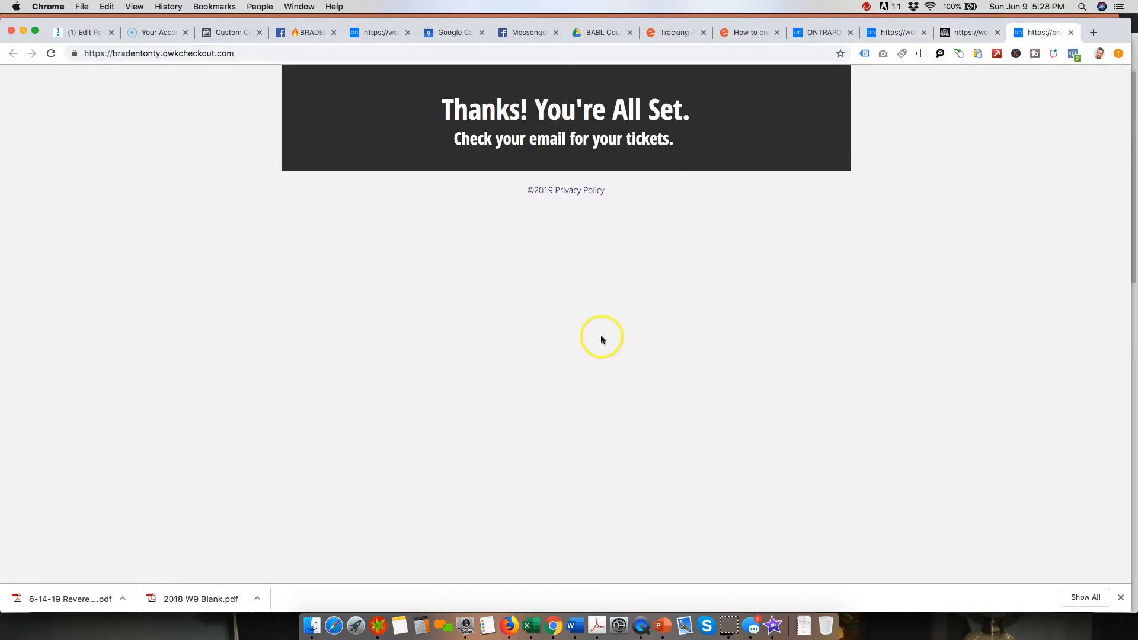
left_click(239, 53)
left_click(239, 53)
left_click_drag(237, 54, 112, 54)
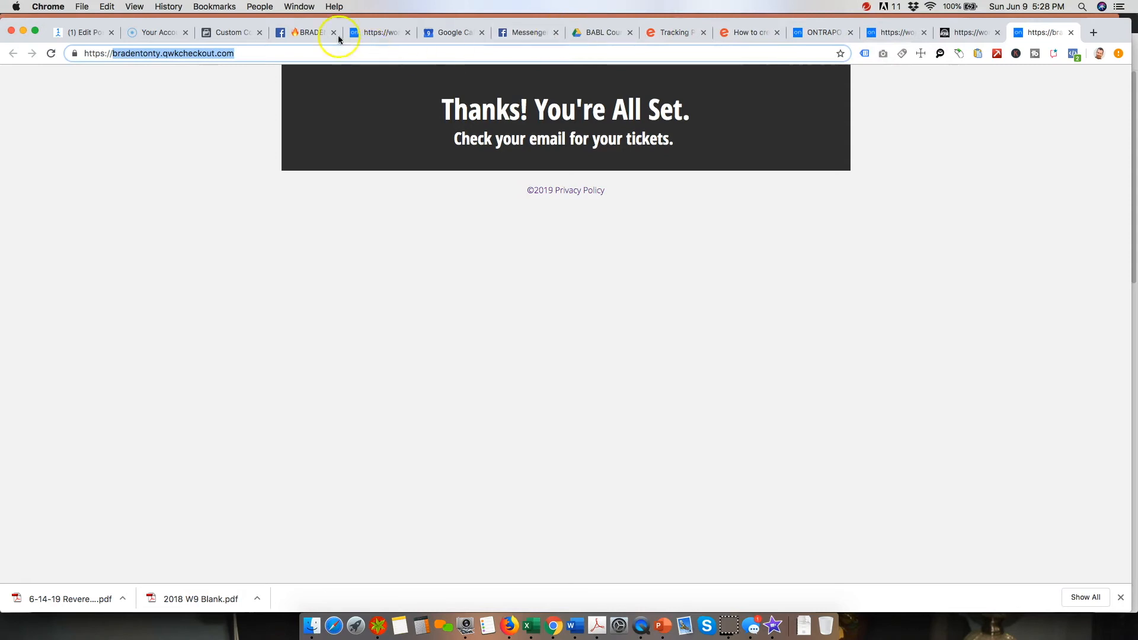
Check the URL keyword in the Bradenton ticket conversion's rule and close its overview
left_click(229, 33)
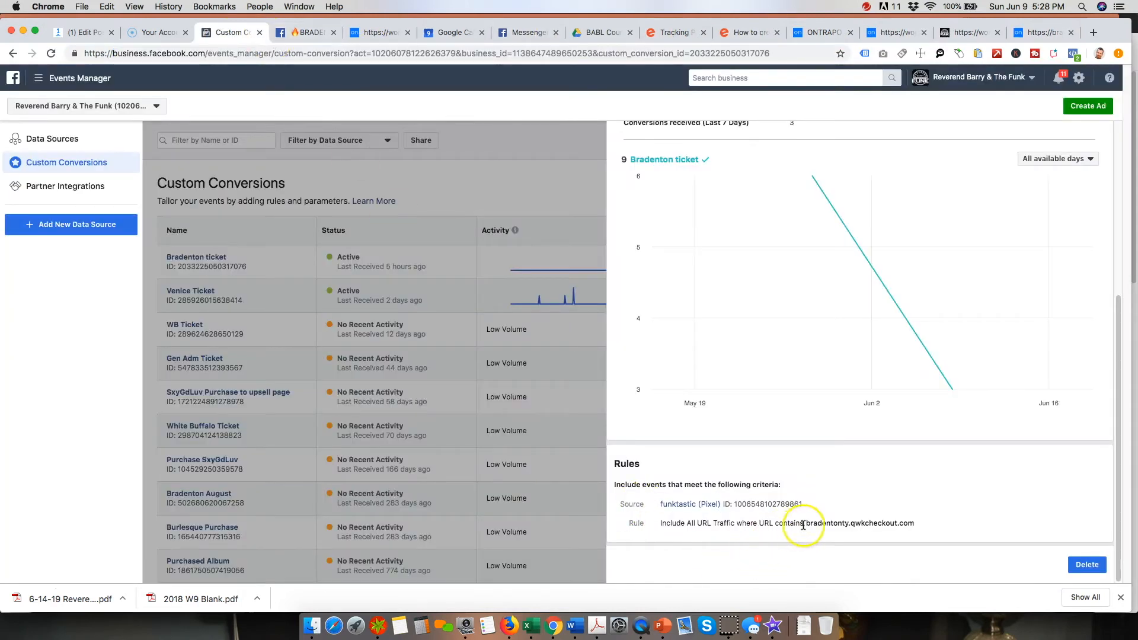
left_click_drag(805, 522, 911, 523)
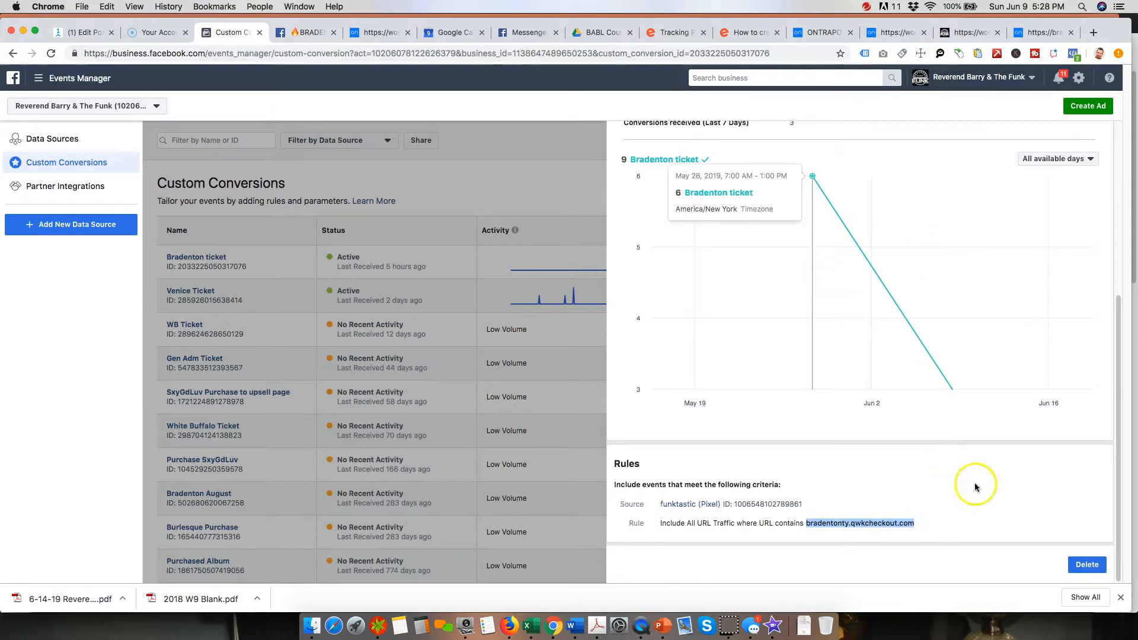
scroll(1002, 475, "up", 5)
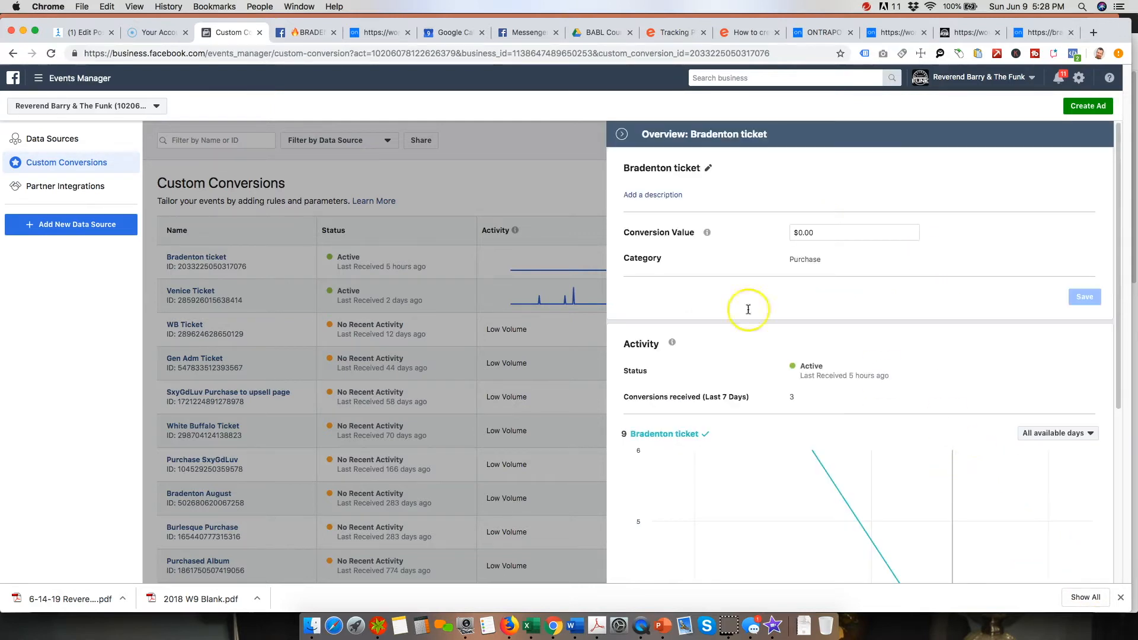
left_click(621, 134)
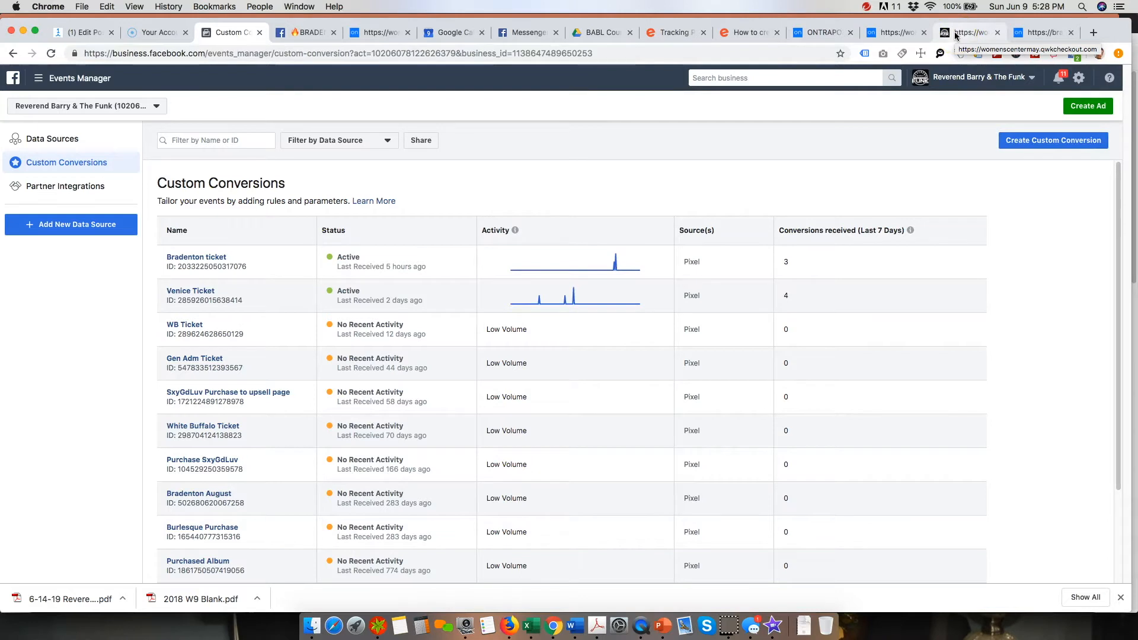
Return to the thank-you page and examine the domain part of its address
left_click(1041, 33)
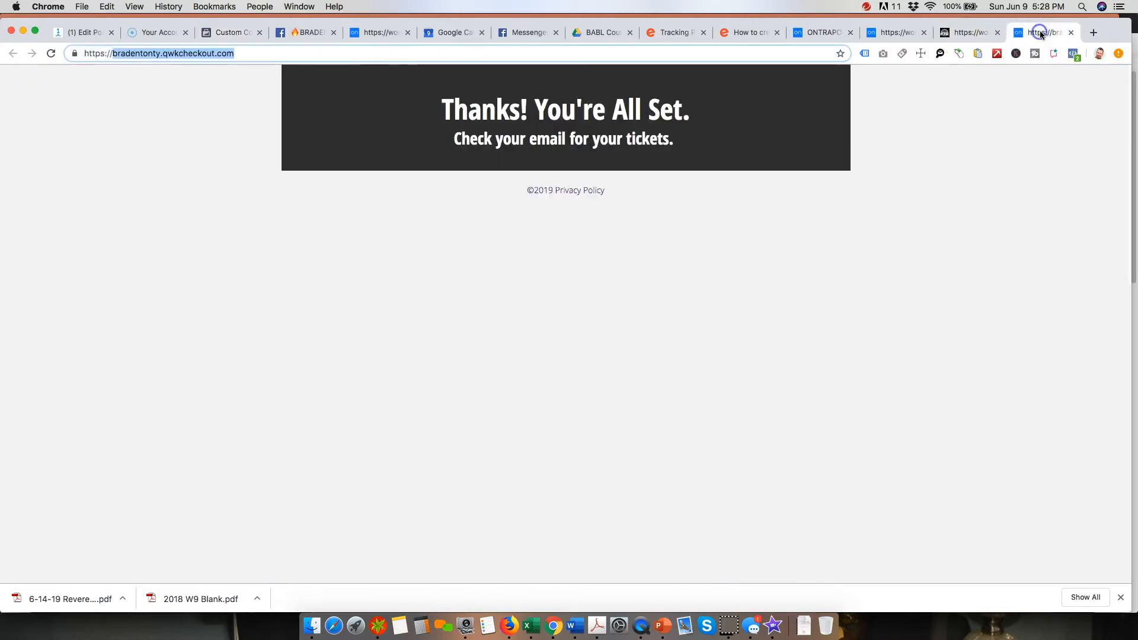
left_click(243, 54)
left_click_drag(243, 54, 109, 54)
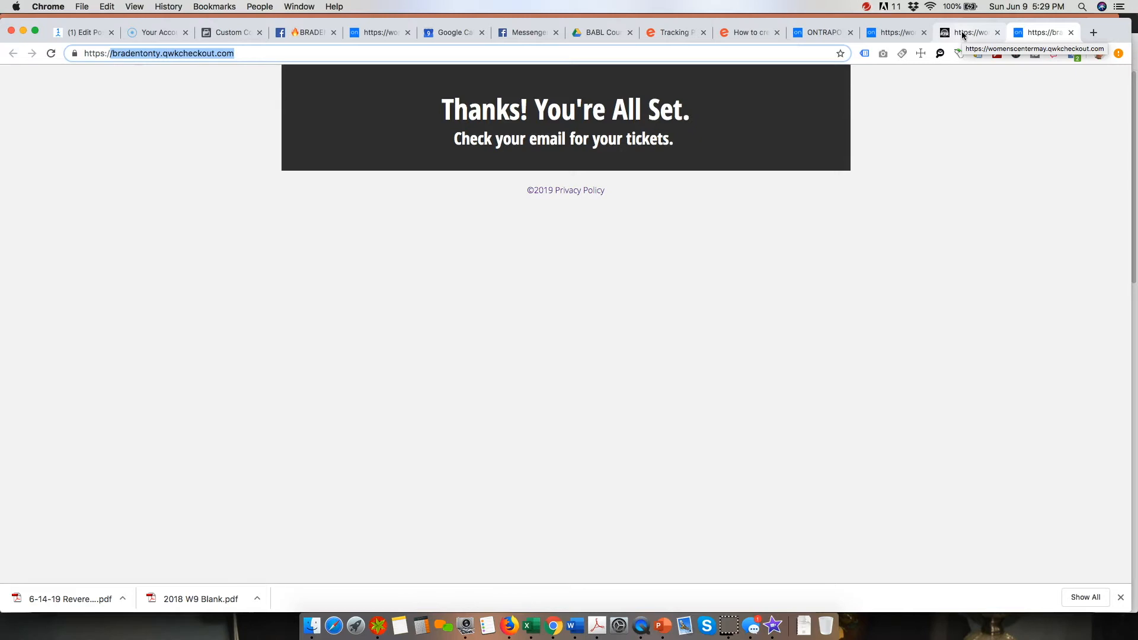
left_click(869, 339)
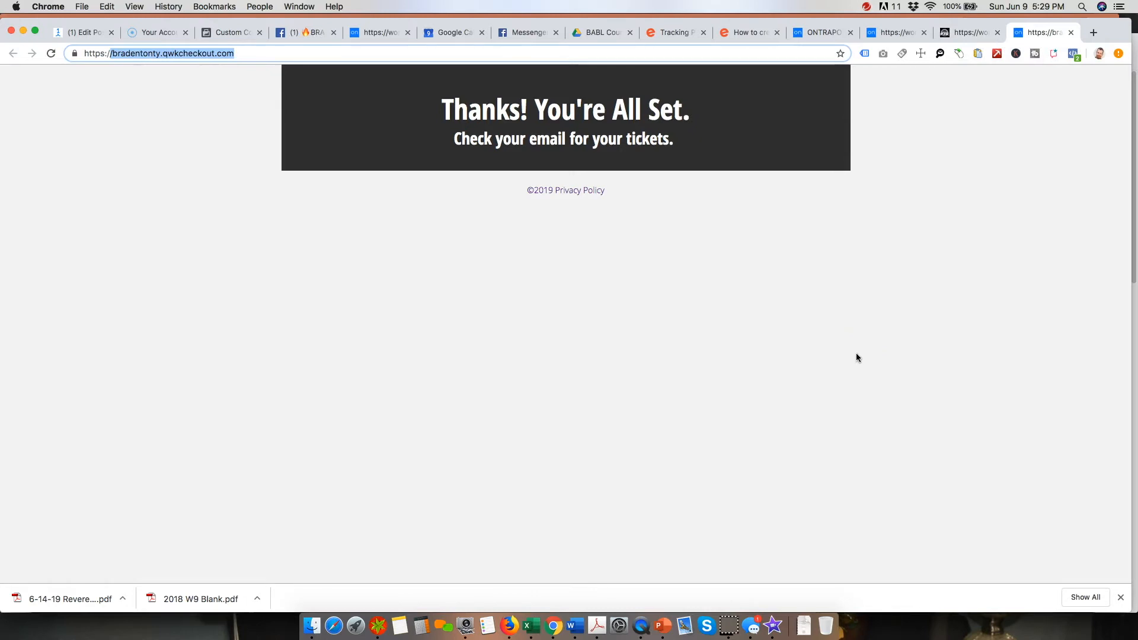
left_click_drag(255, 54, 111, 51)
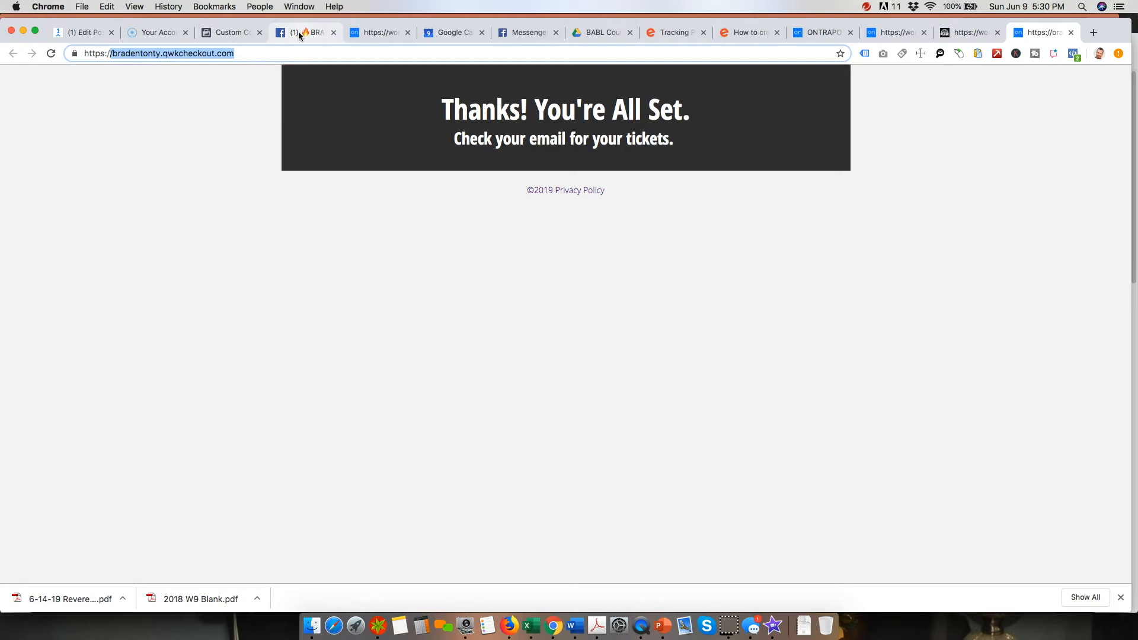
left_click(979, 36)
left_click(1048, 36)
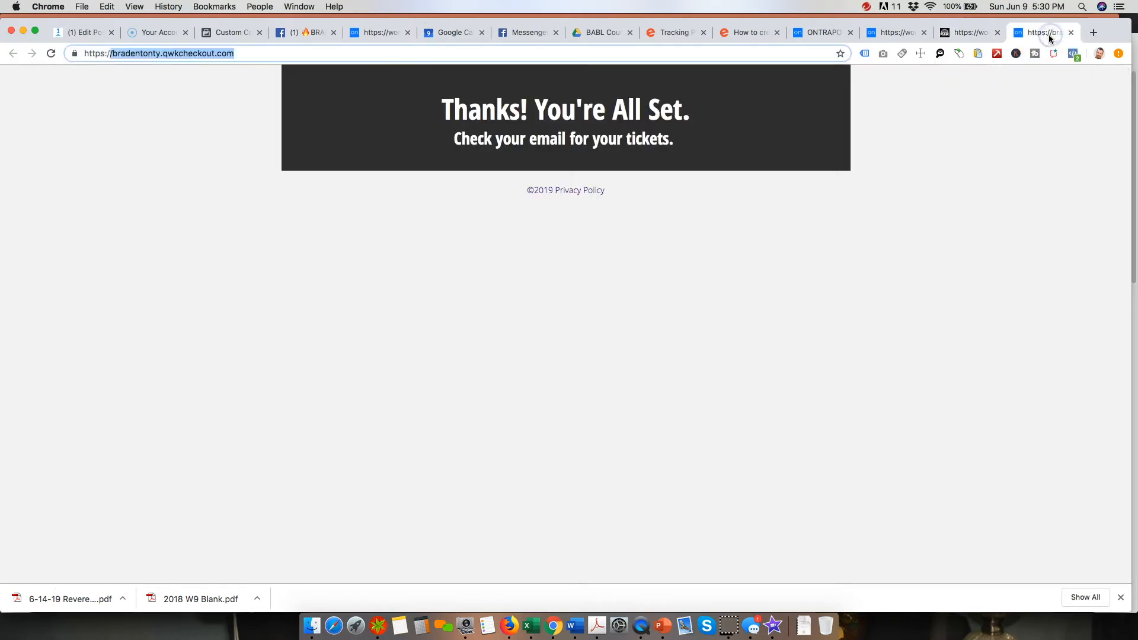
left_click(256, 52)
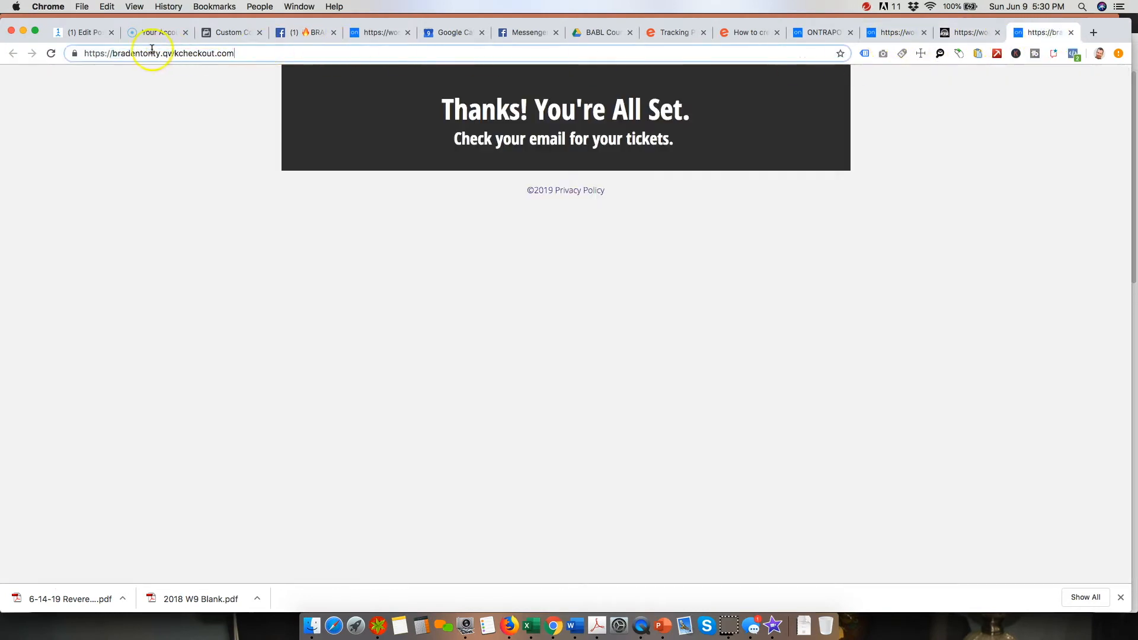
left_click_drag(112, 53, 234, 53)
right_click(201, 55)
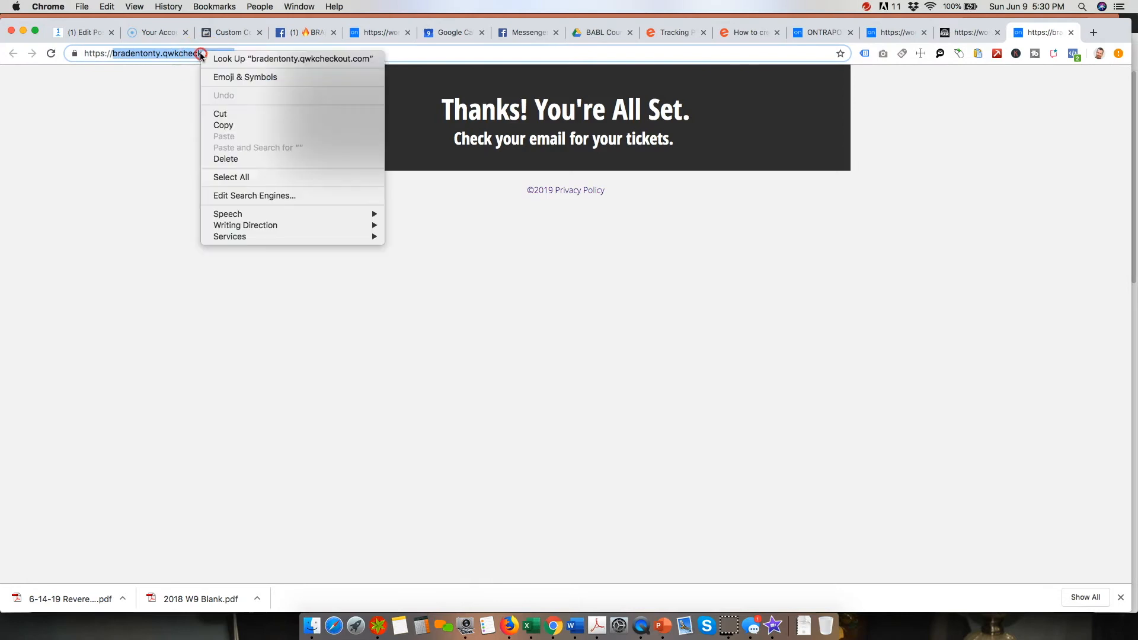
left_click(225, 126)
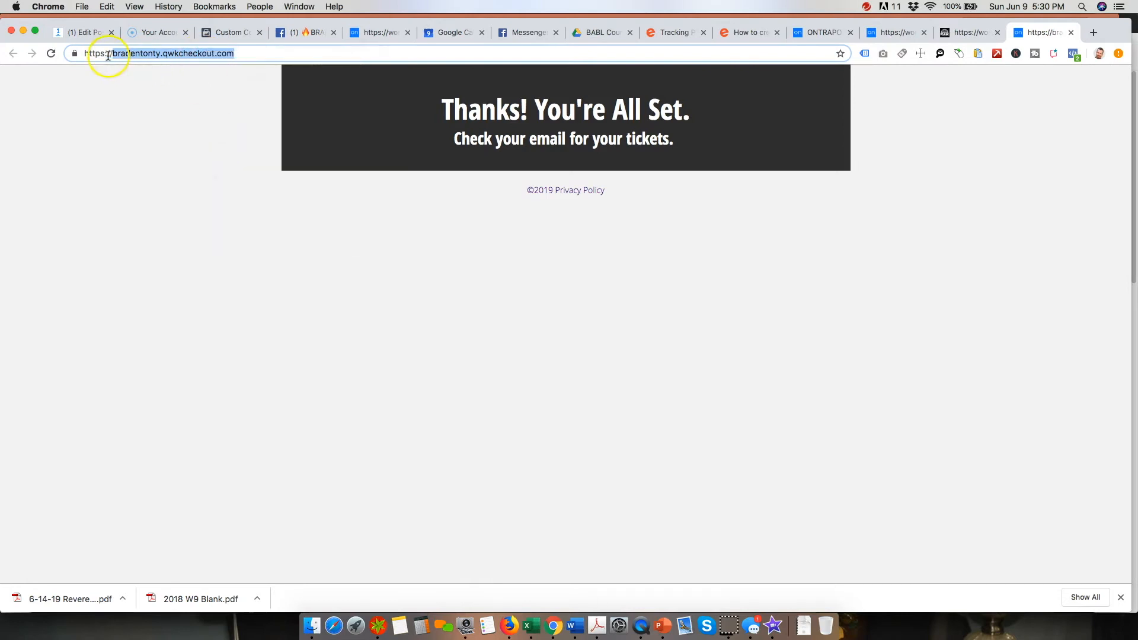
left_click_drag(110, 54, 79, 57)
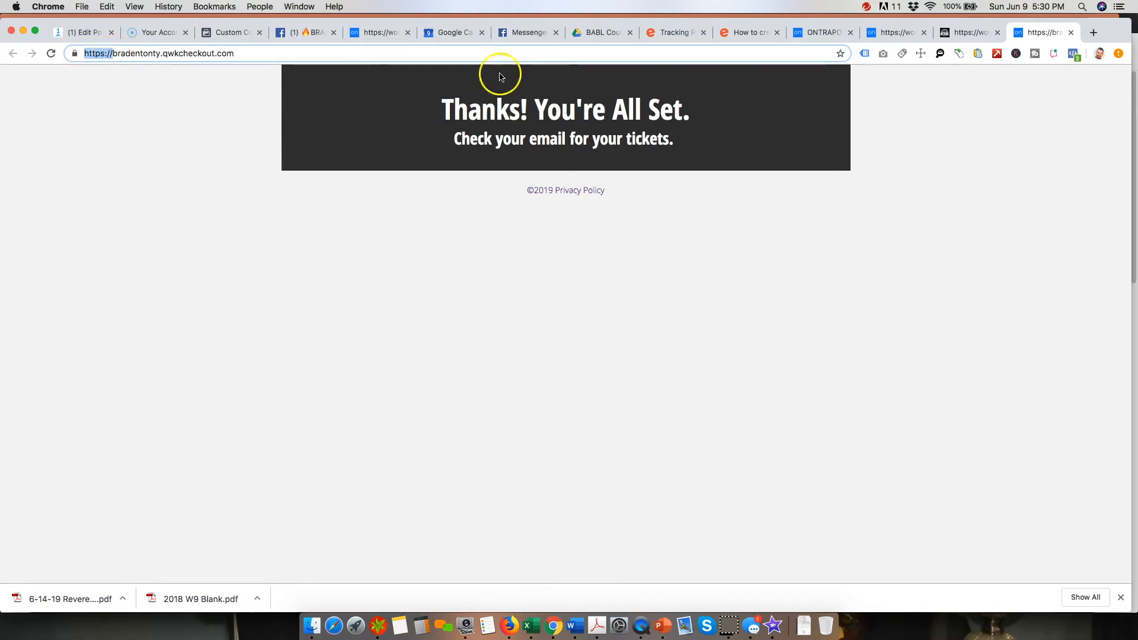
left_click_drag(113, 53, 348, 56)
key("ctrl+c")
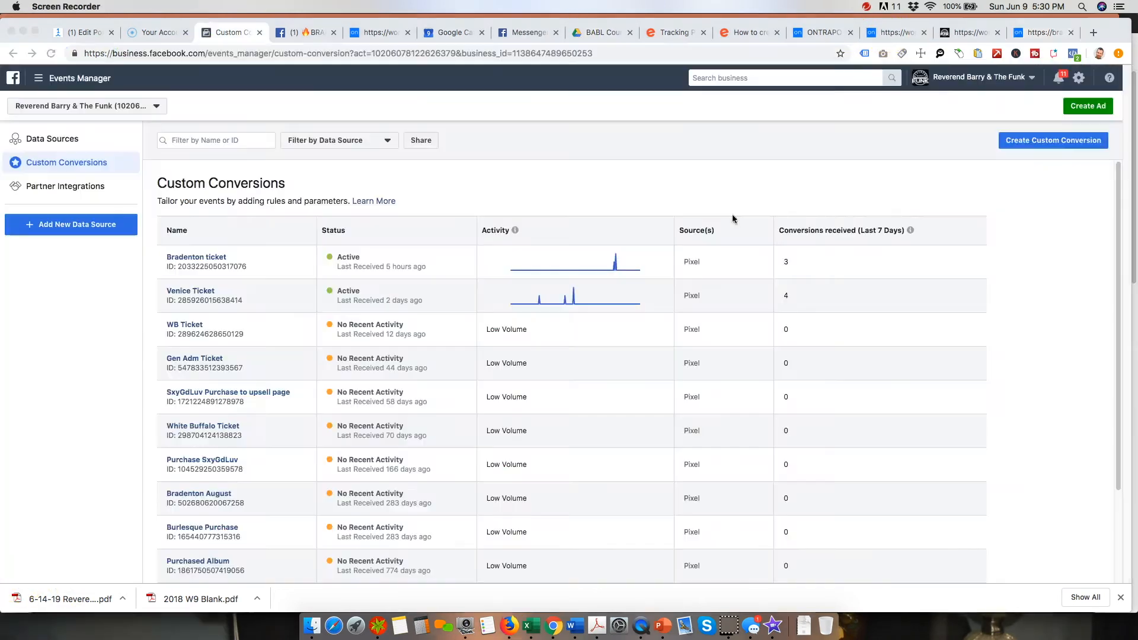
Start a new custom conversion and check the website event options, keeping All URL Traffic
left_click(1088, 251)
left_click(1038, 150)
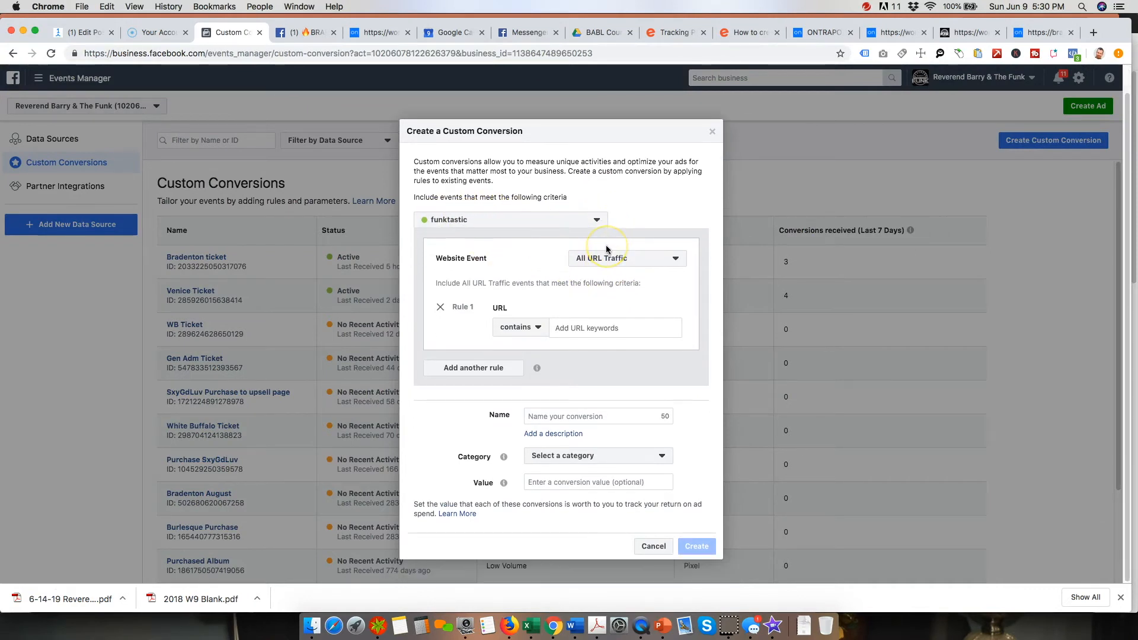
left_click(623, 260)
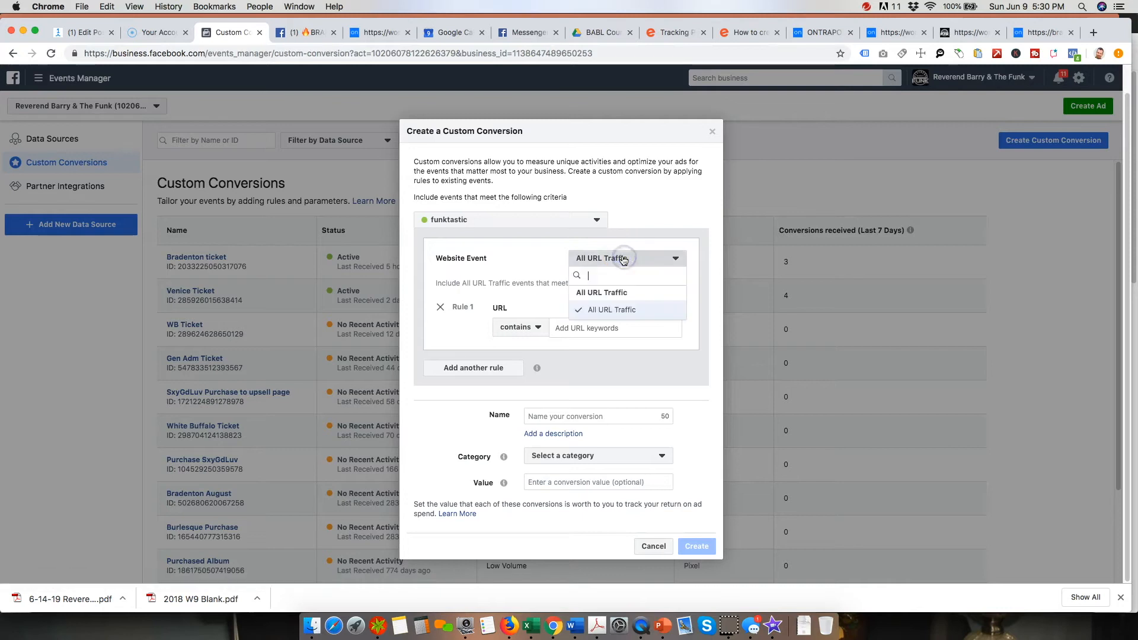
left_click(624, 245)
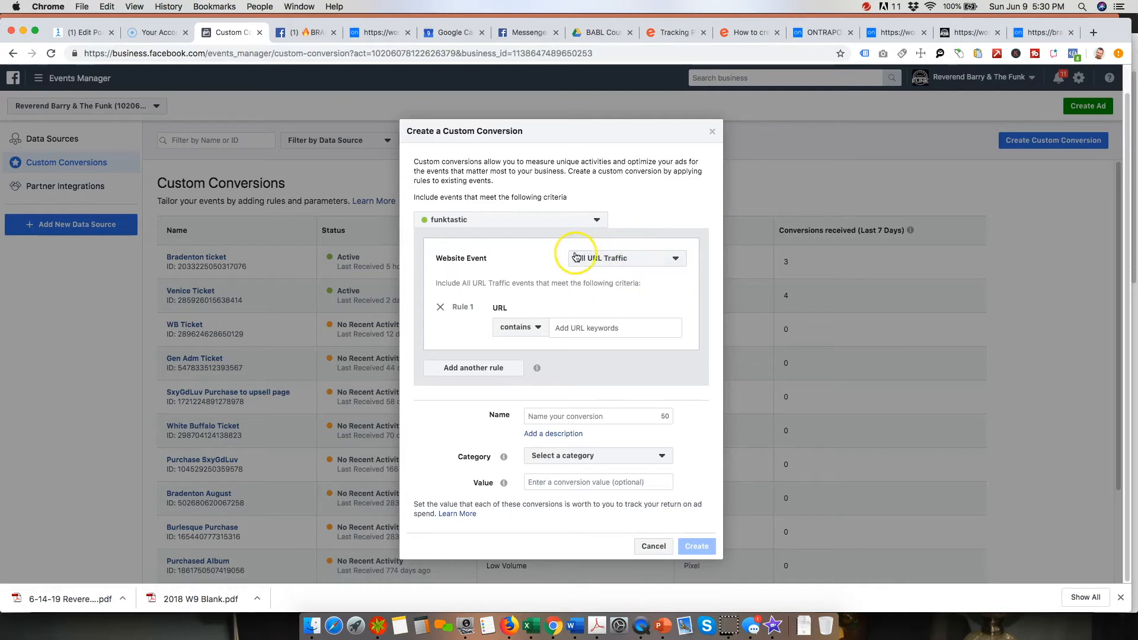
left_click_drag(445, 285, 640, 284)
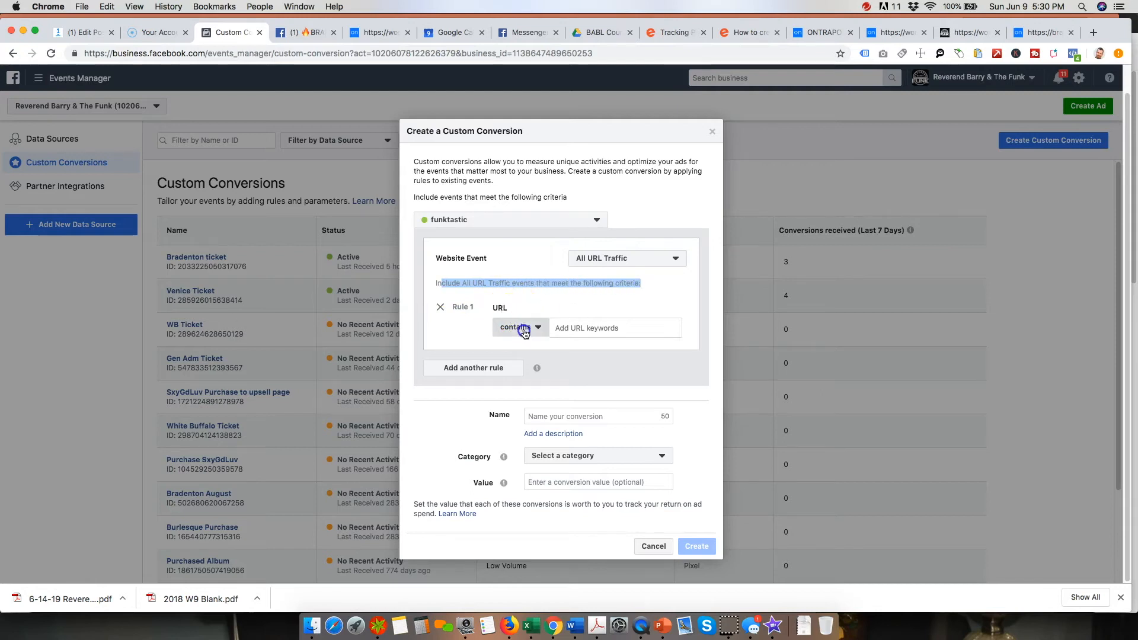
Check the URL rule's match options and add bradentonty.qwkcheckout.com as a keyword the URL contains
left_click(524, 331)
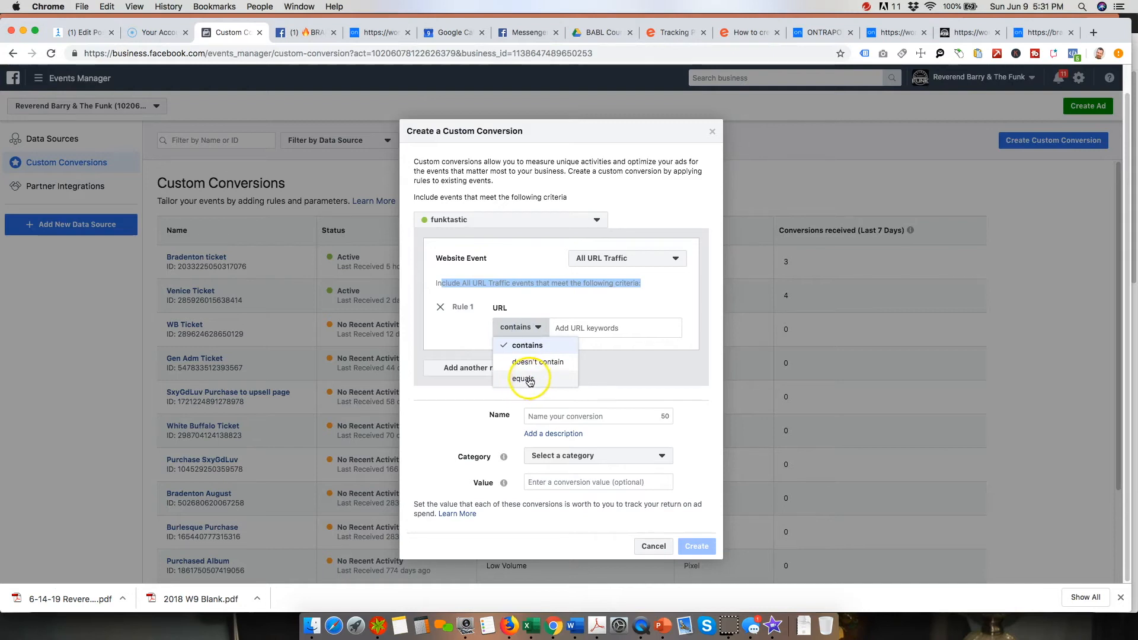
left_click(457, 332)
left_click(577, 327)
key("ctrl+v")
left_click(568, 326)
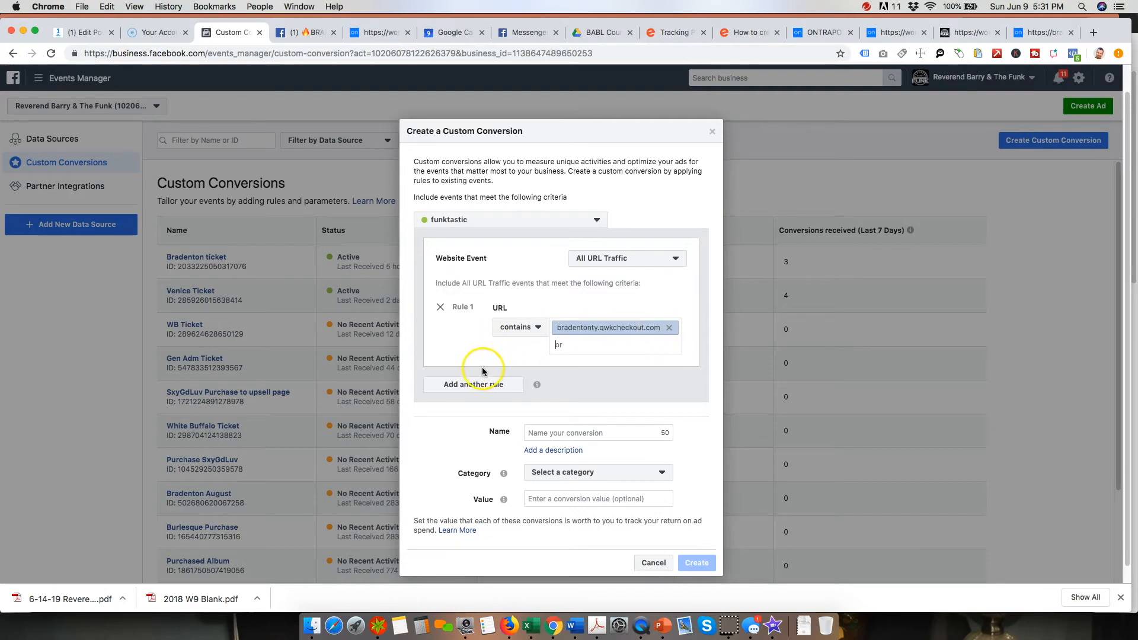
Name the custom conversion Sample and set its category to Subscribe
left_click(578, 433)
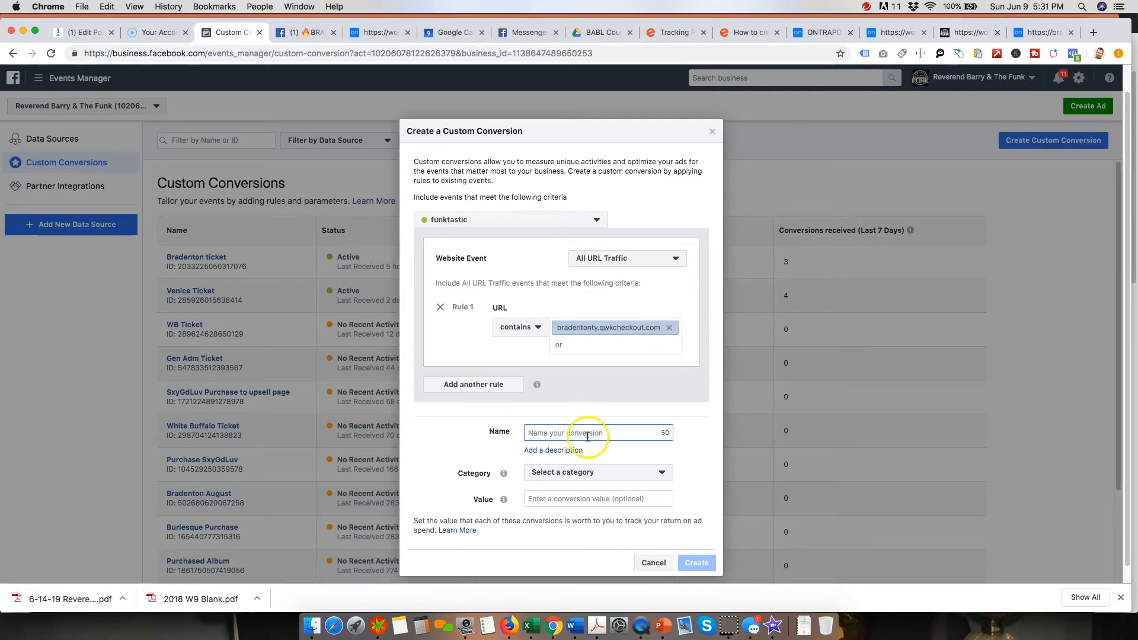
type("Sample")
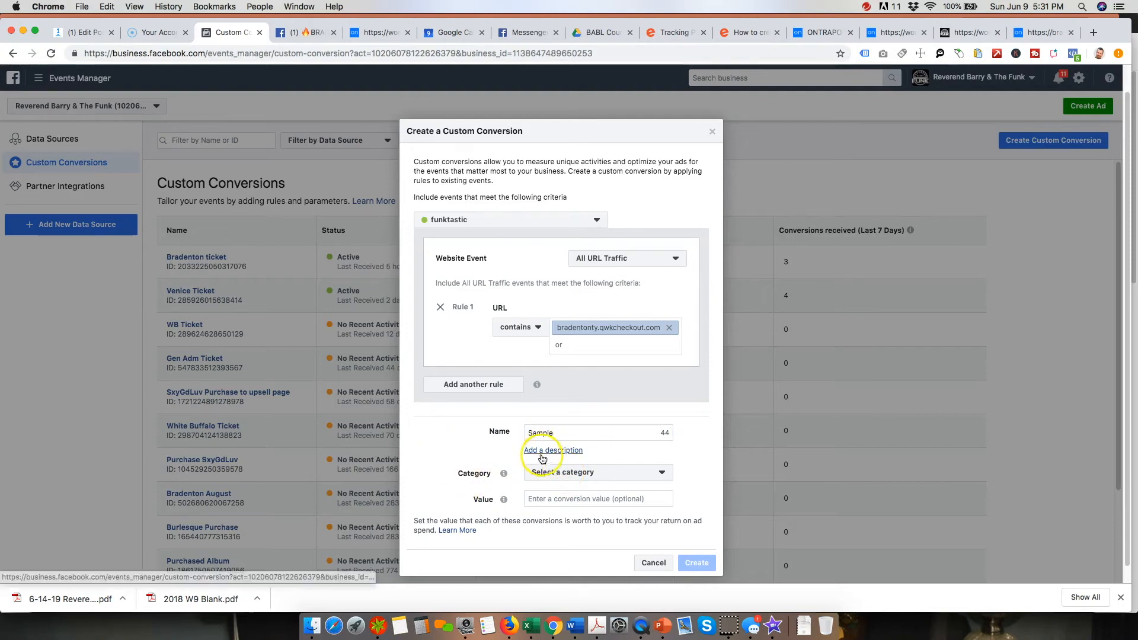
left_click(544, 472)
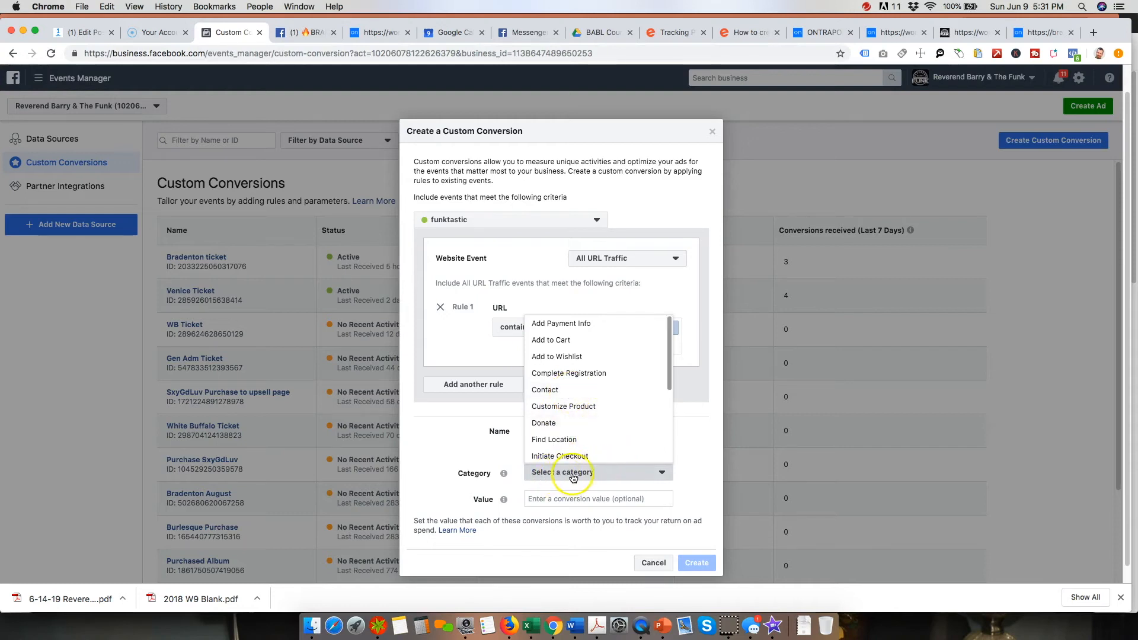
scroll(643, 438, "down", 3)
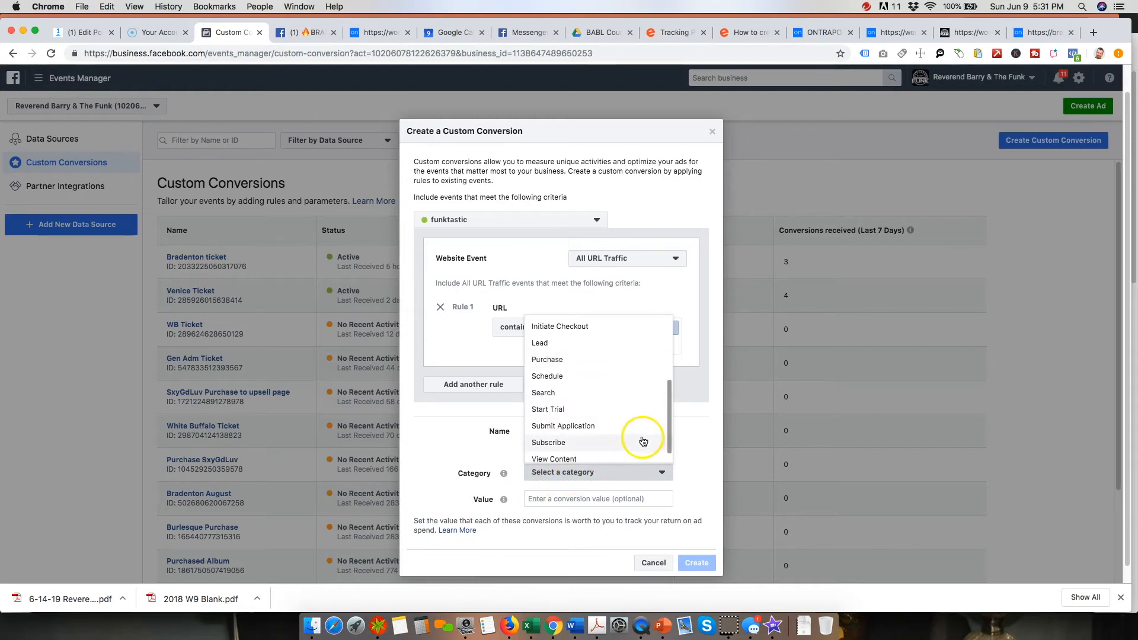
left_click_drag(669, 441, 667, 452)
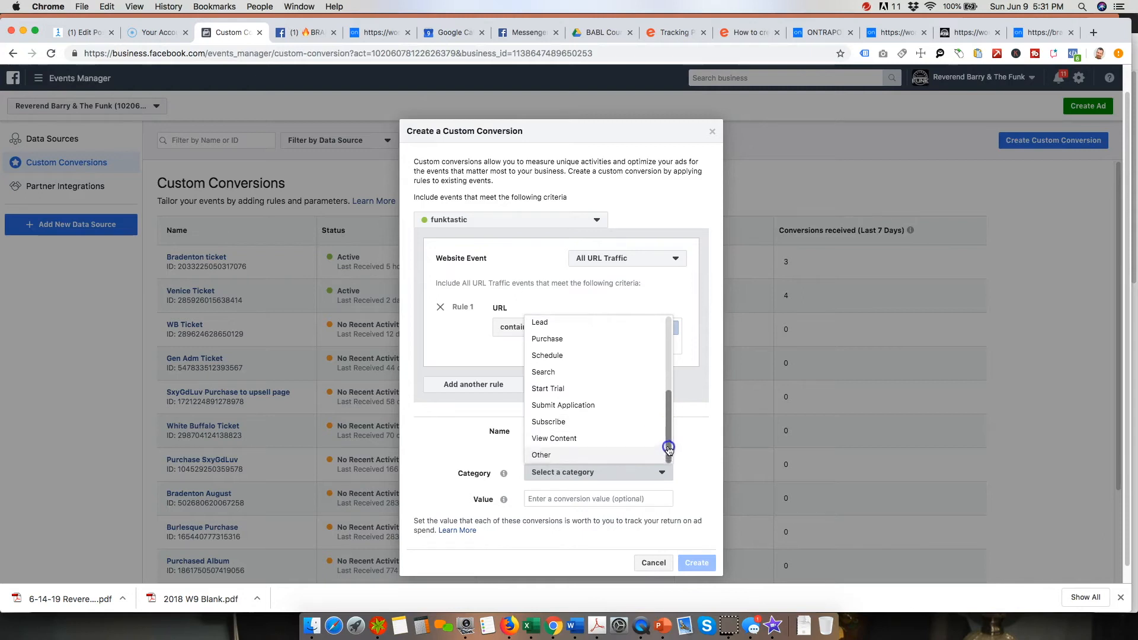
left_click(622, 422)
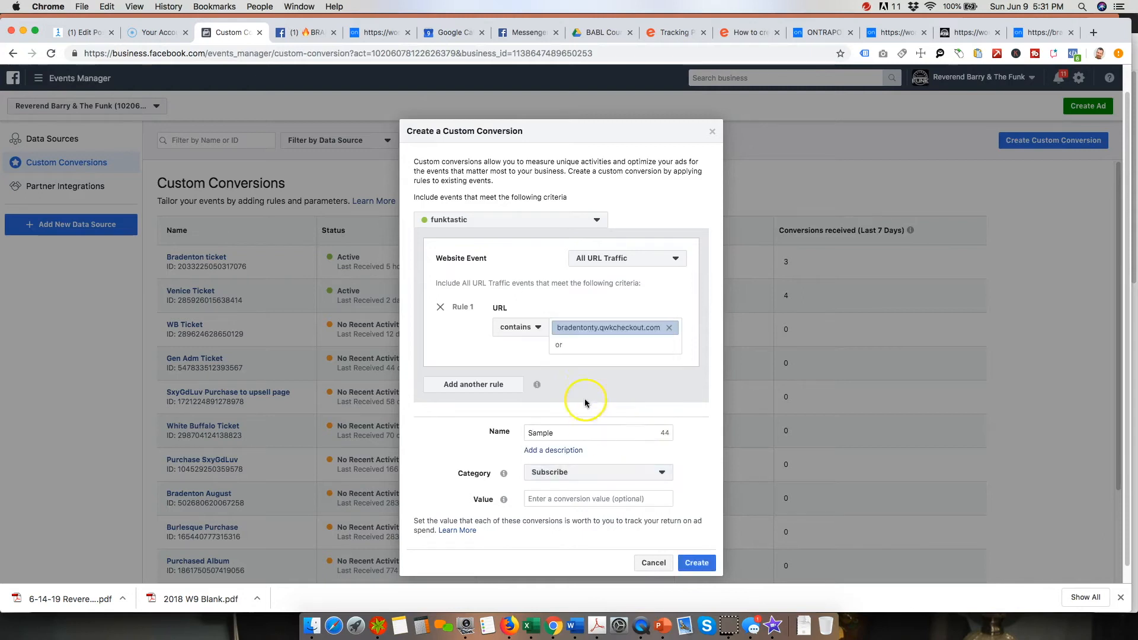
Change the conversion's category to Purchase and set its value to 20.00
left_click(572, 472)
scroll(626, 453, "up", 5)
scroll(571, 460, "down", 3)
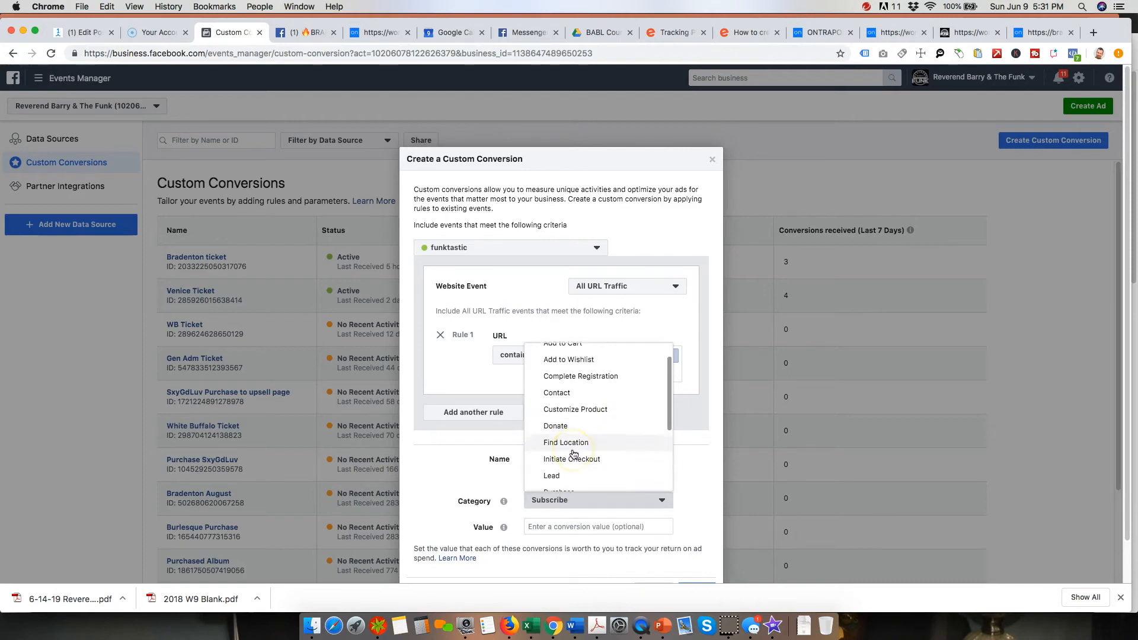
left_click(566, 471)
left_click(589, 480)
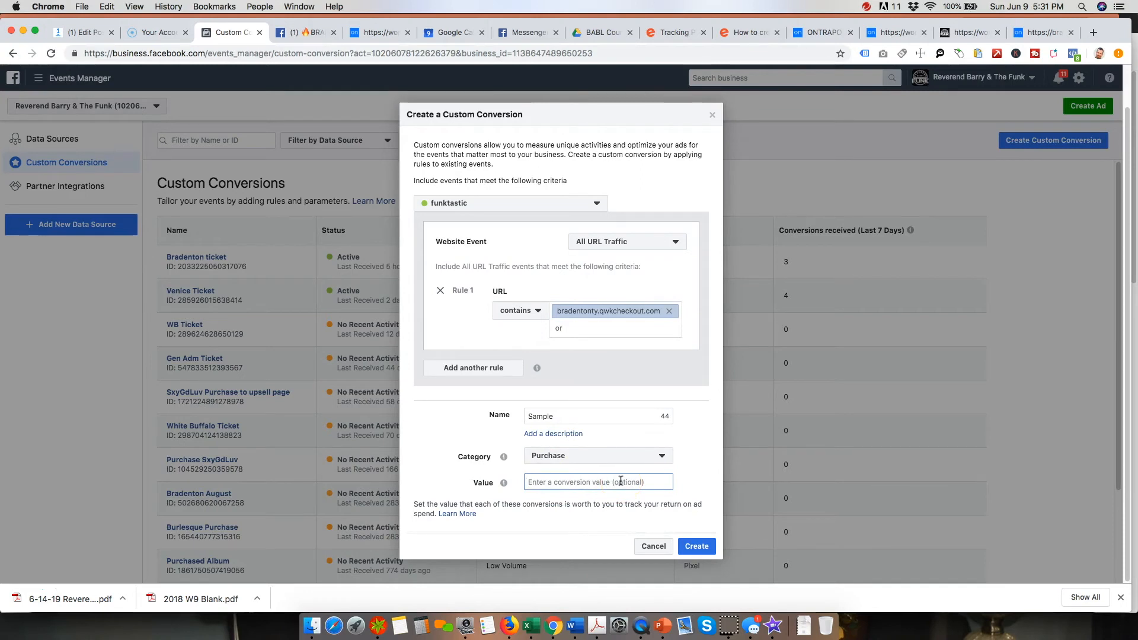
type("20.00")
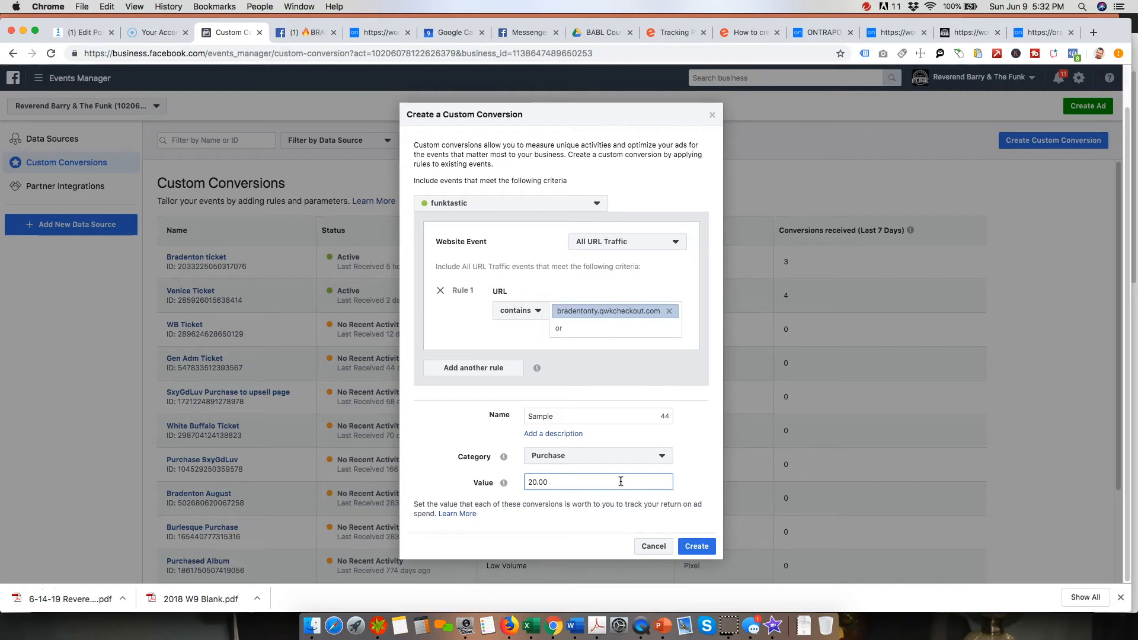
Check the help for the conversion value, clear the value, and cancel the new custom conversion
mouse_move(503, 484)
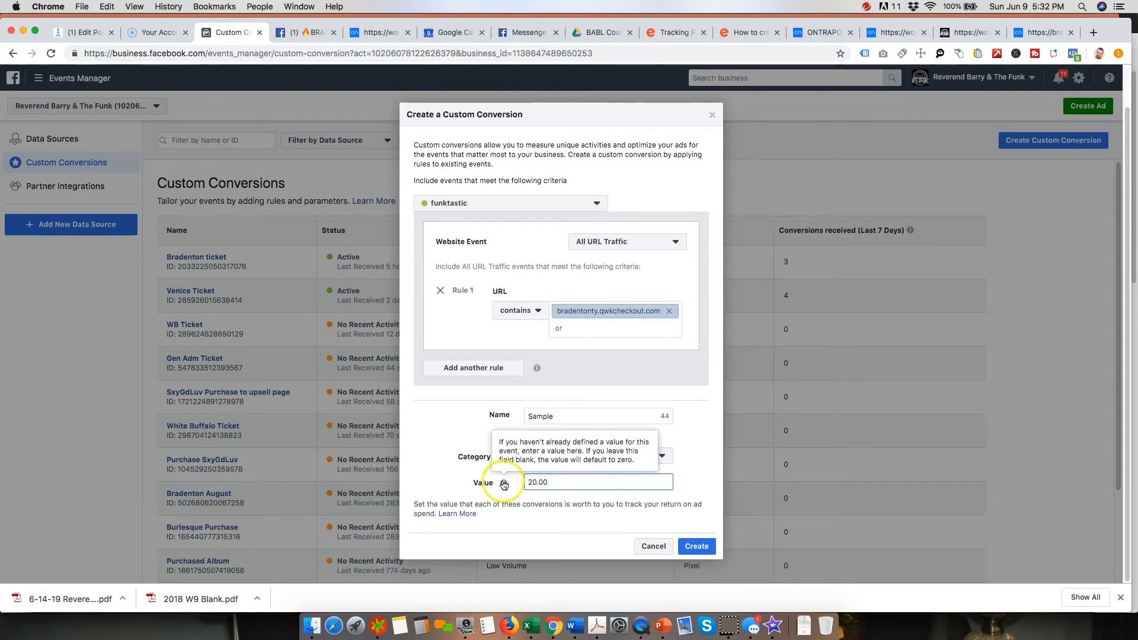
left_click_drag(541, 482, 502, 477)
key("BackSpace")
left_click(454, 468)
left_click(616, 478)
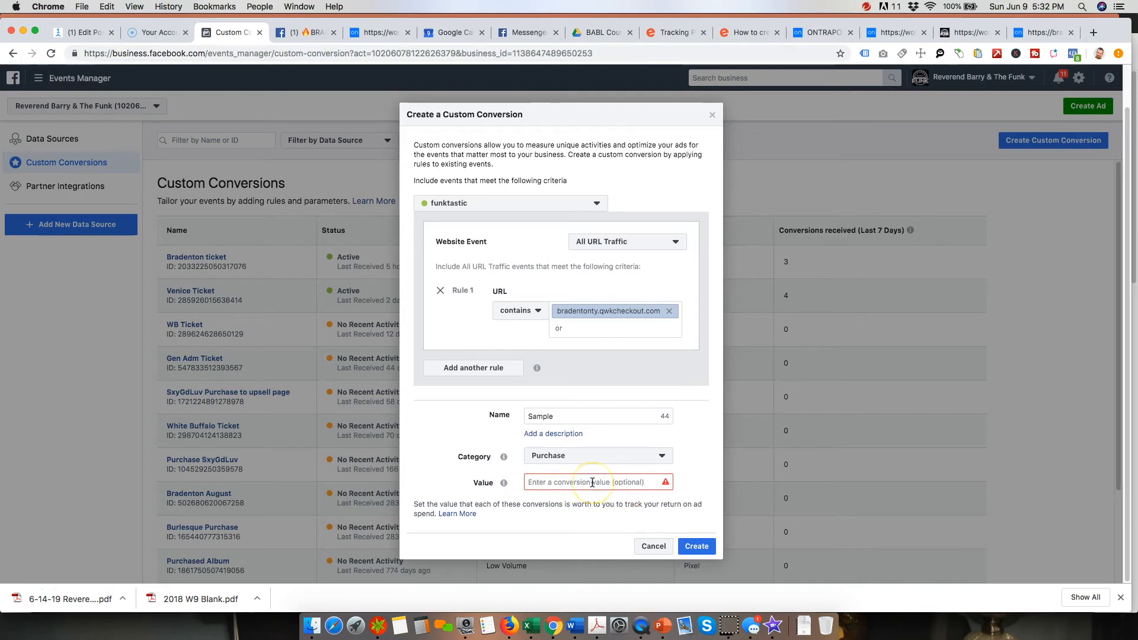
left_click(591, 487)
left_click(653, 546)
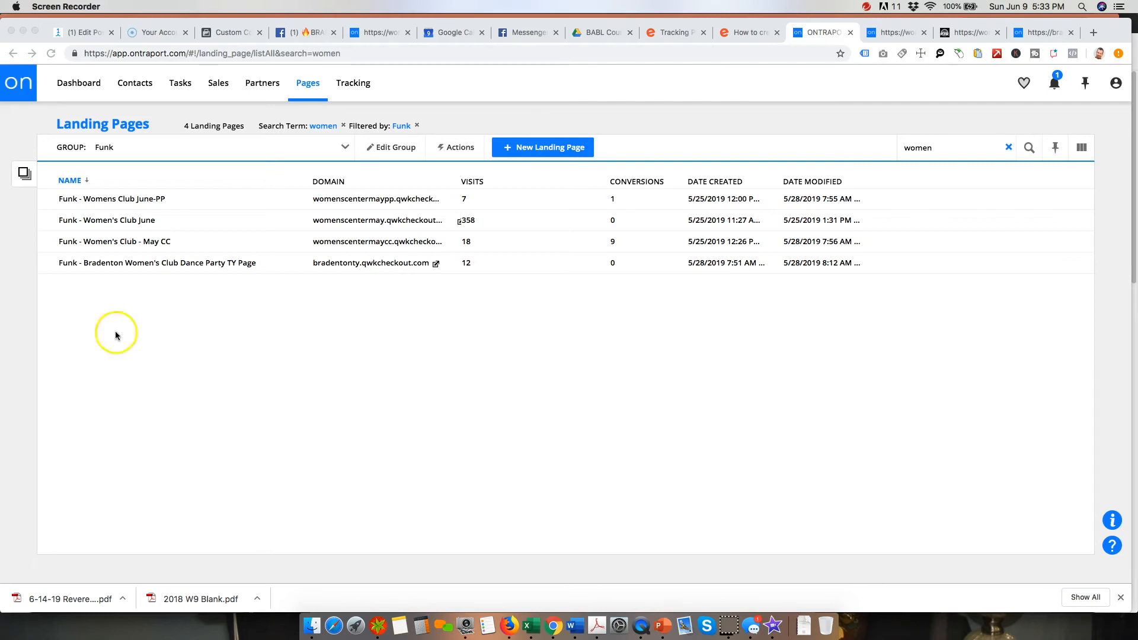
In Ontraport, open the Funk - Bradenton Women's Club Dance Party TY Page for editing and view its custom code settings
left_click(20, 335)
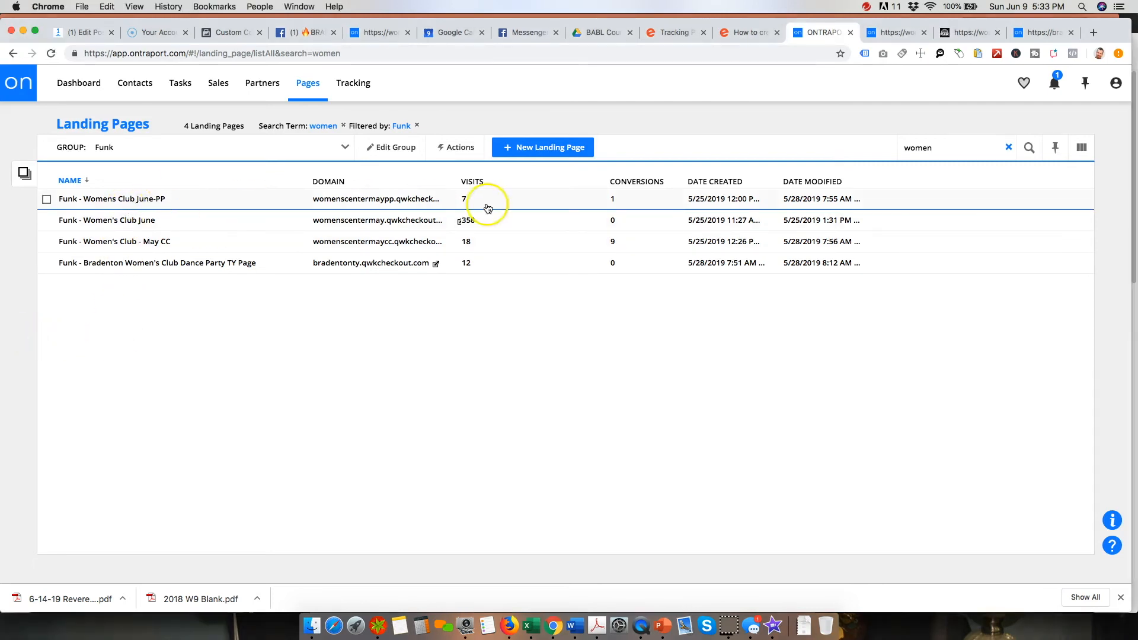
left_click(224, 264)
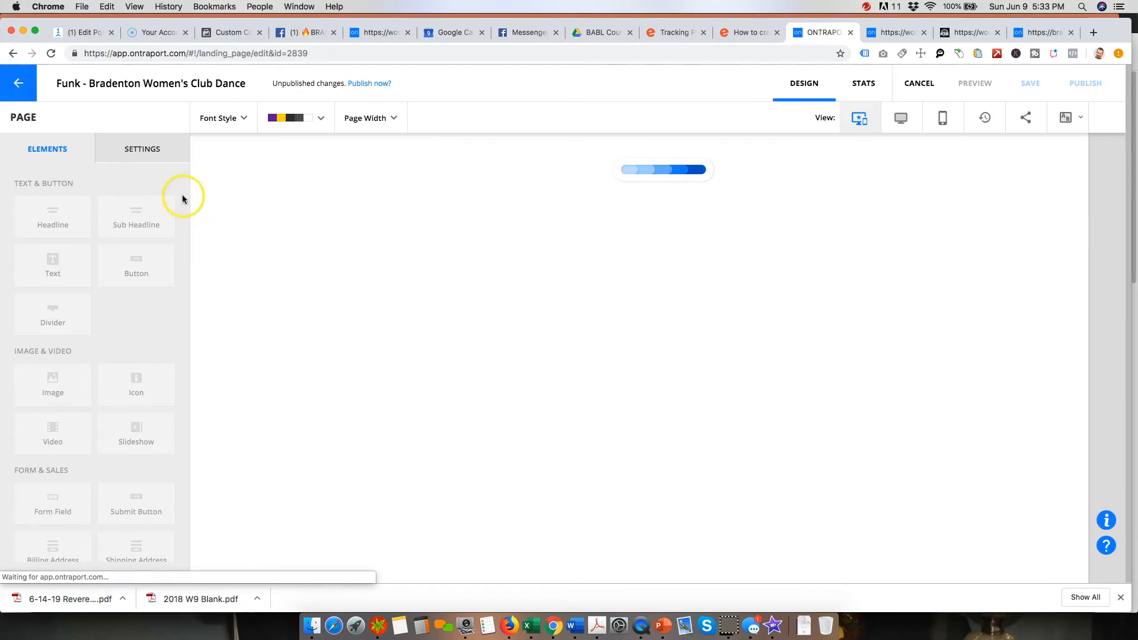
left_click(140, 150)
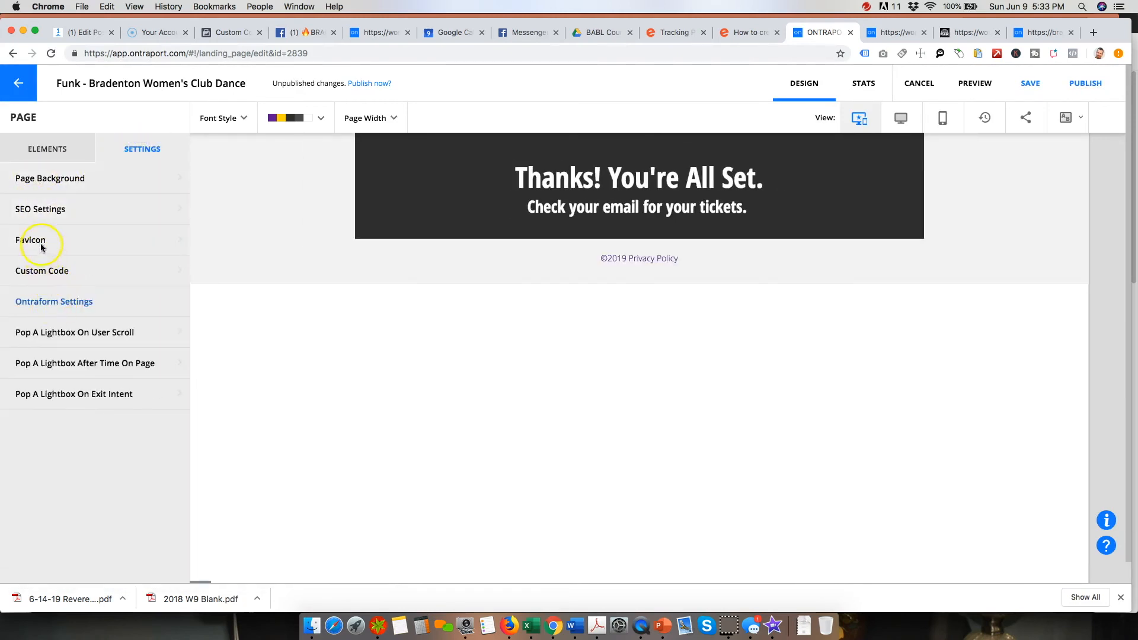
left_click(104, 269)
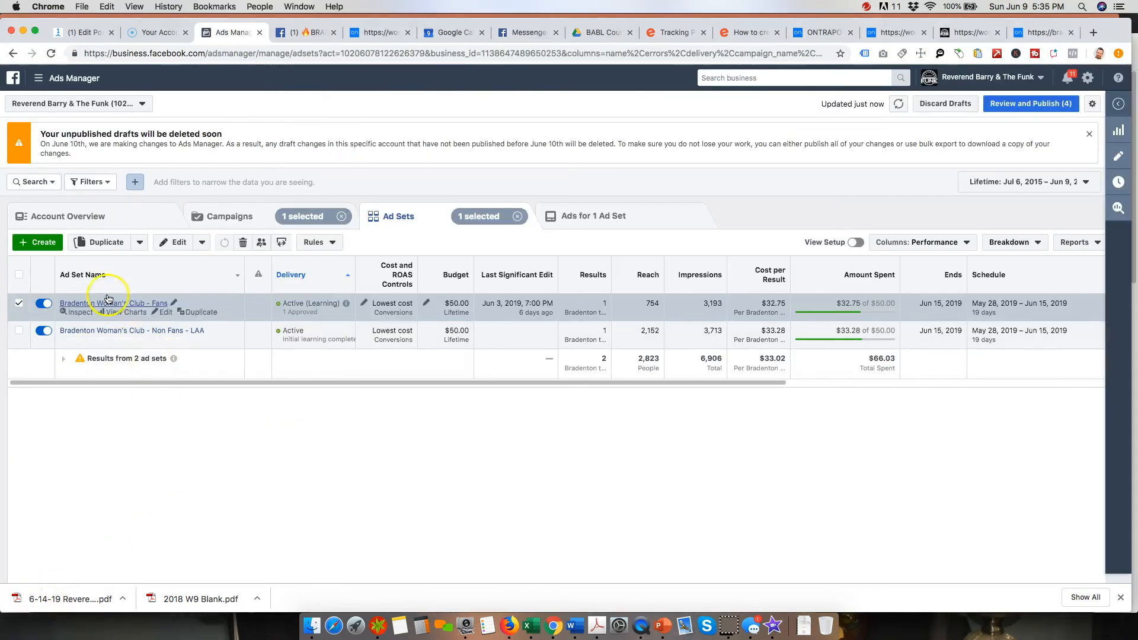
In Ads Manager, start a new ad set in the Bradenton Woman's Club campaign and choose Bradenton ticket as its website conversion event
left_click(42, 243)
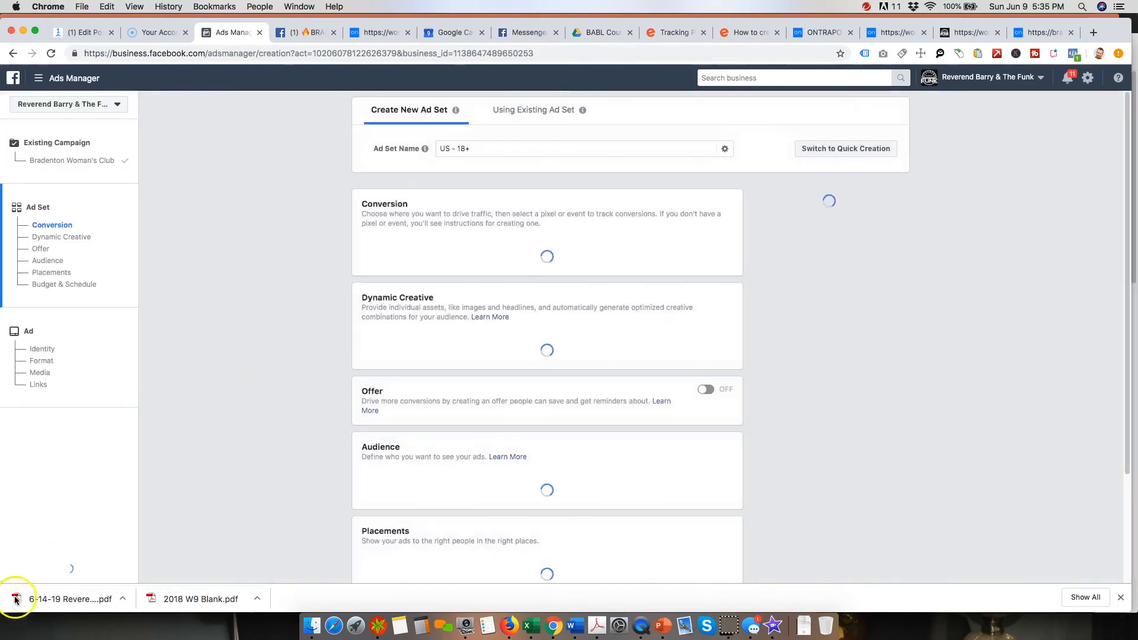
triple_click(228, 104)
left_click(274, 219)
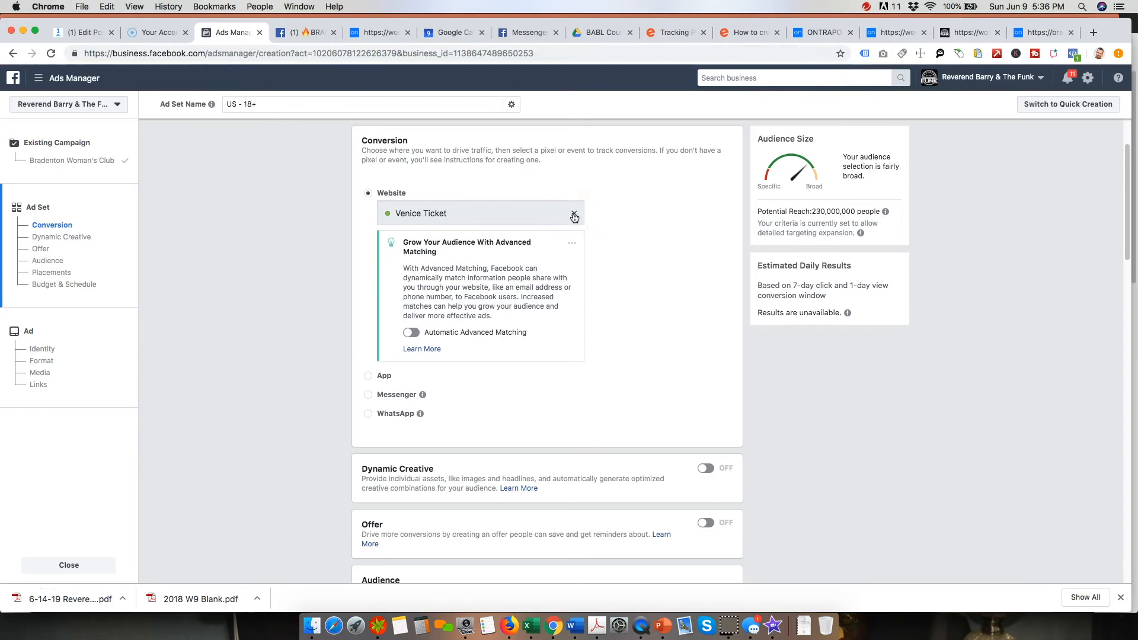
left_click(379, 194)
left_click(573, 213)
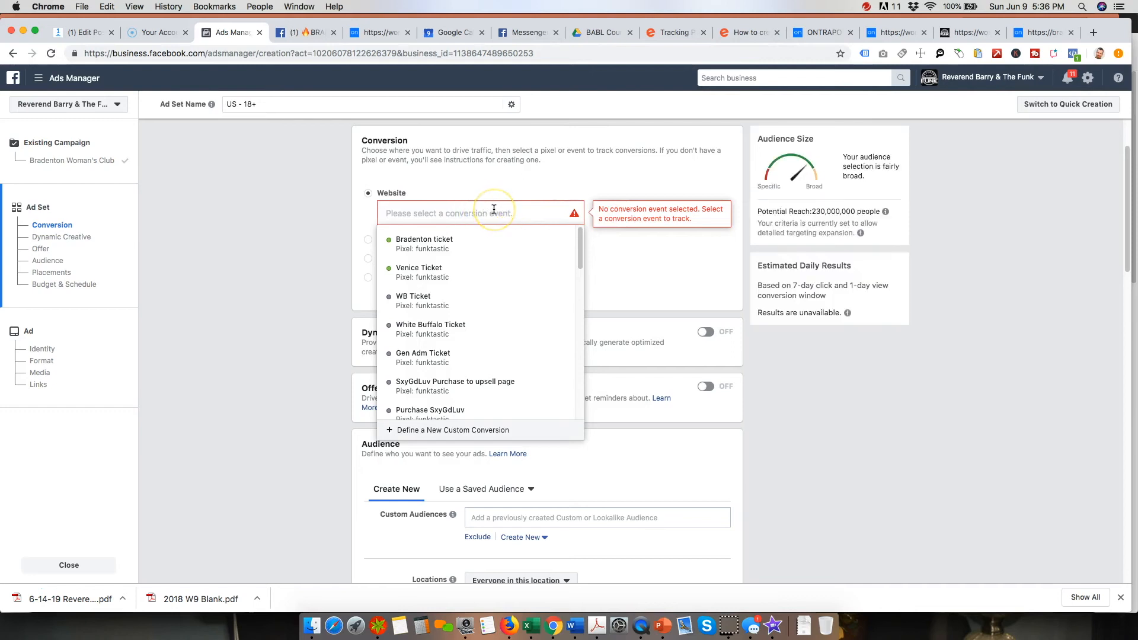
mouse_move(419, 243)
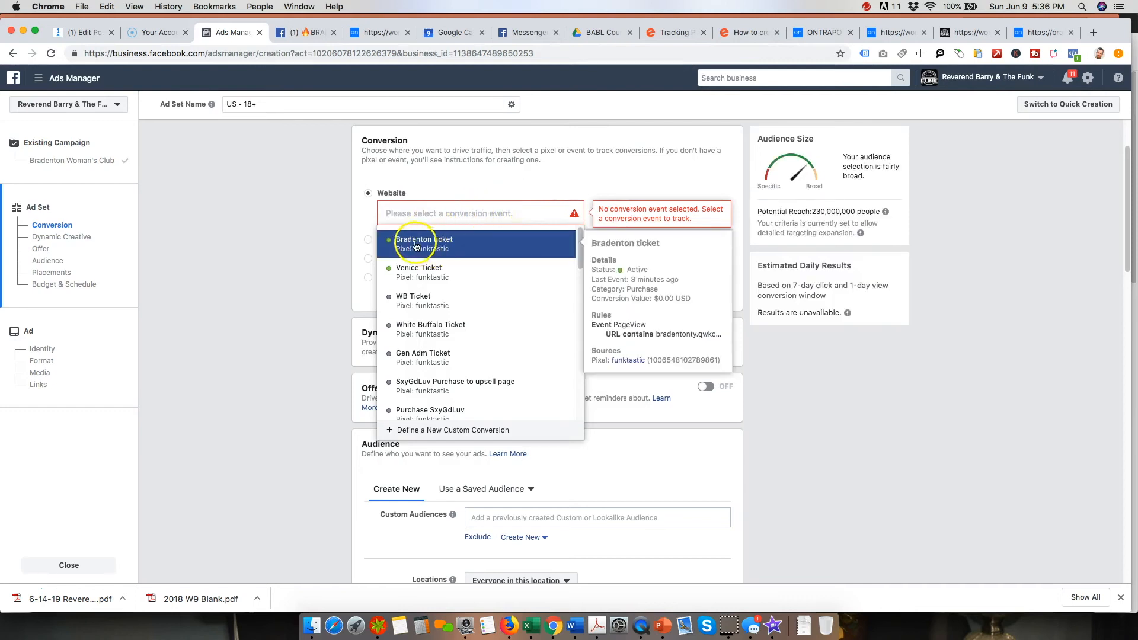
left_click(419, 243)
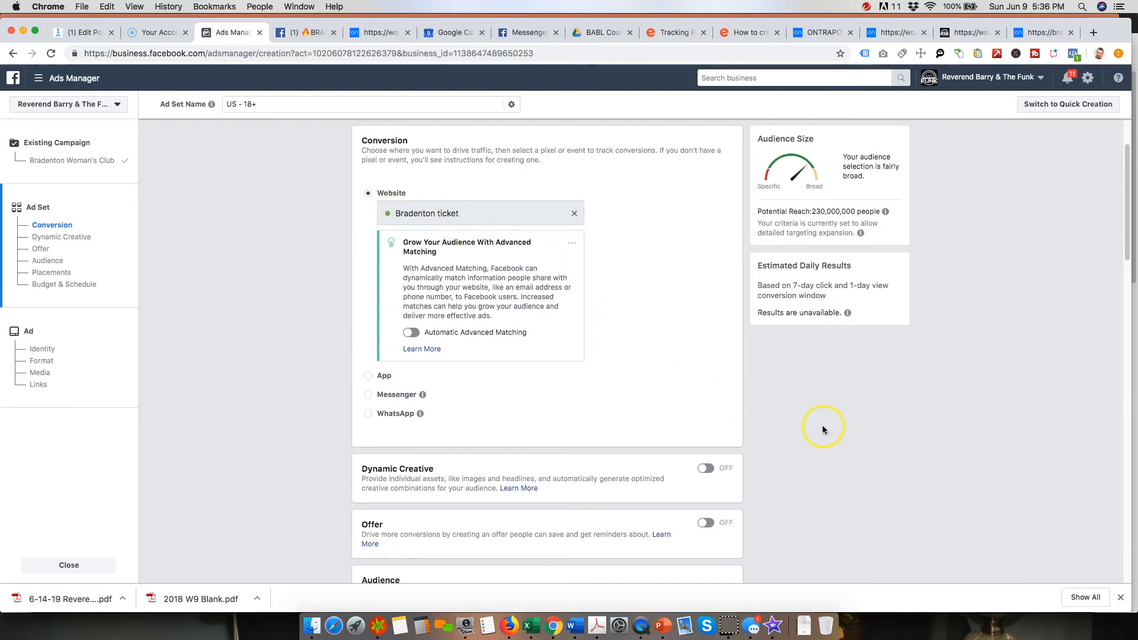
Review the new ad set's audience, connection type, placement, and budget and schedule options
scroll(853, 432, "down", 2)
scroll(269, 409, "down", 4)
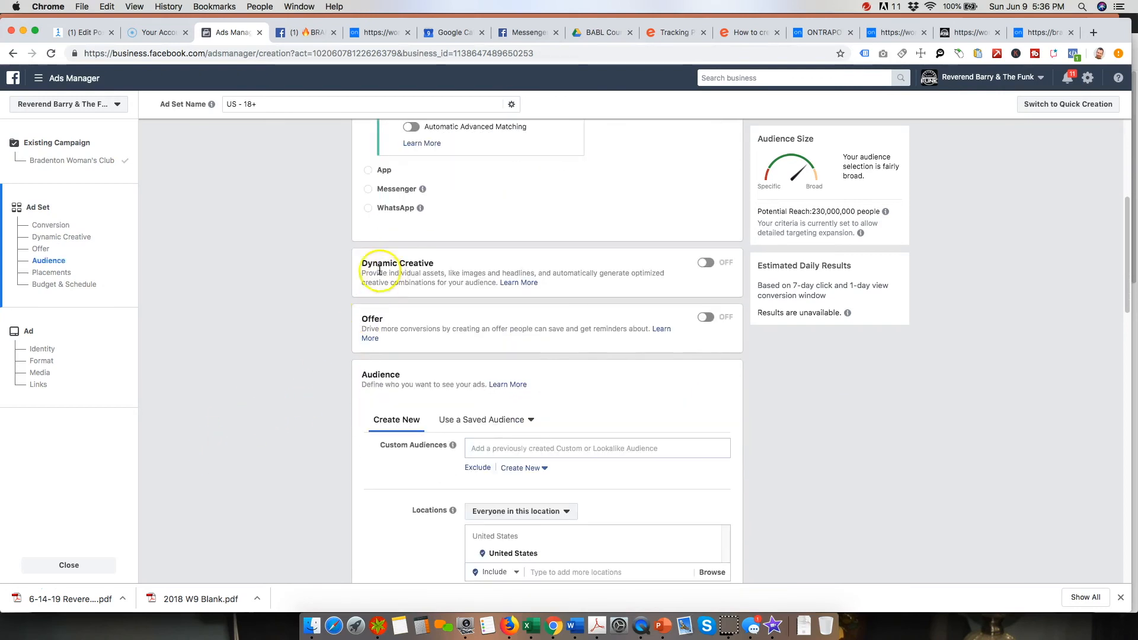
scroll(270, 367, "down", 2)
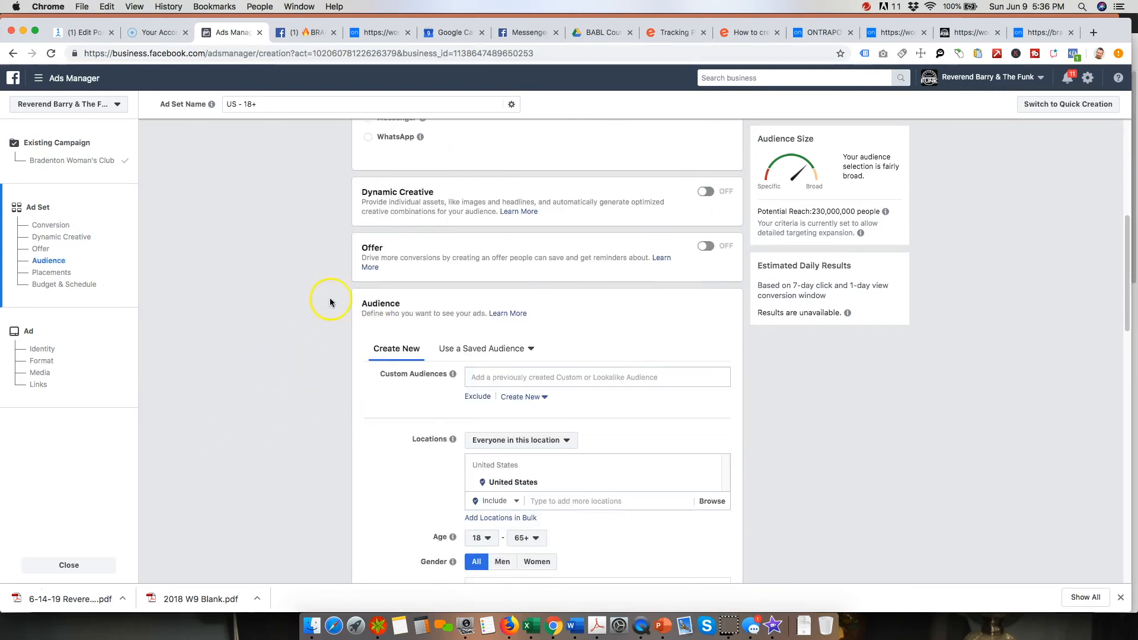
scroll(316, 354, "down", 3)
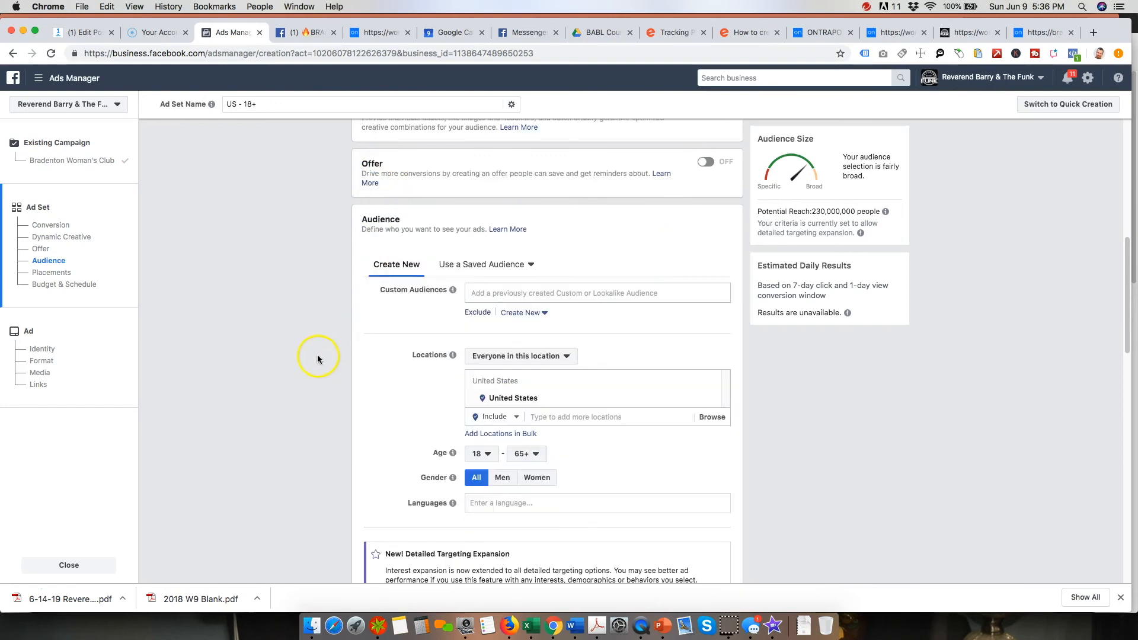
scroll(311, 356, "down", 1)
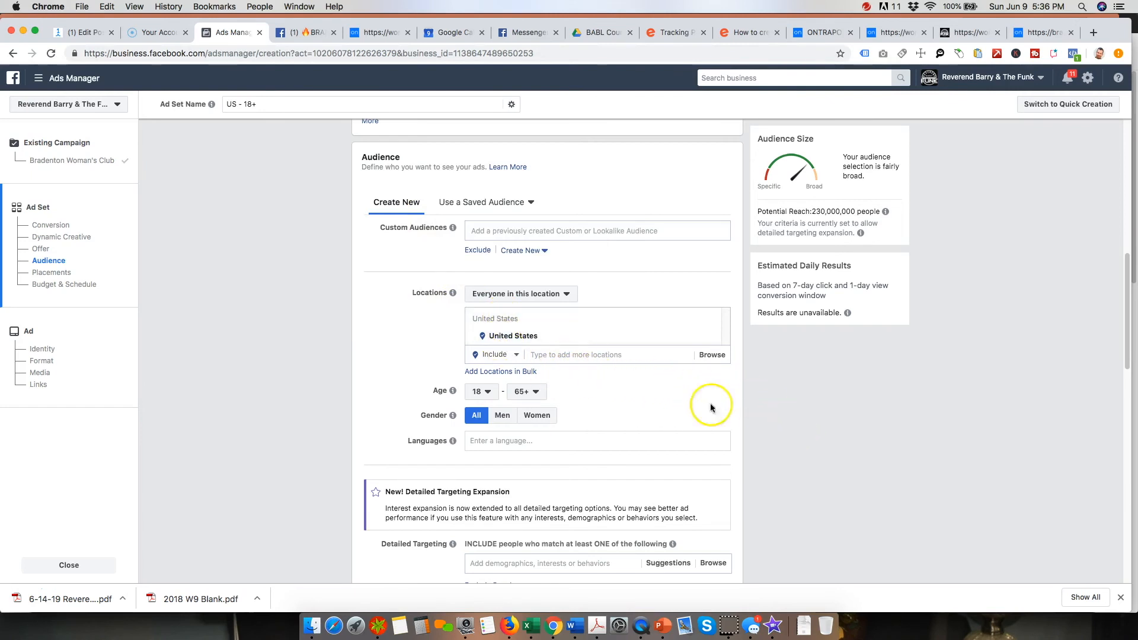
scroll(783, 403, "down", 1)
scroll(781, 404, "down", 5)
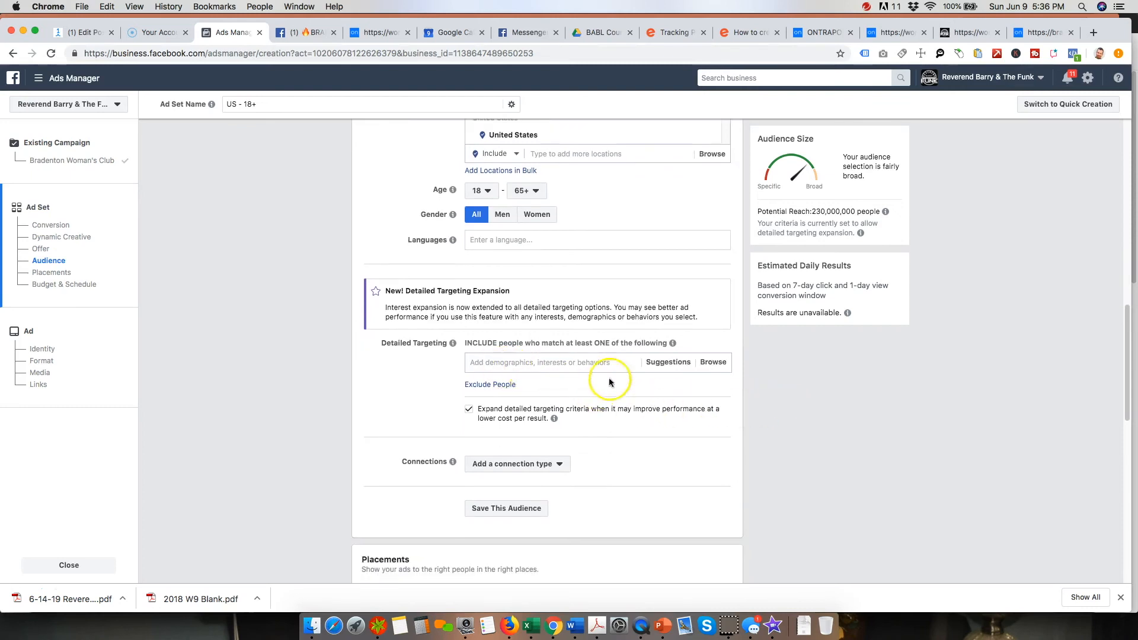
scroll(795, 426, "down", 3)
scroll(794, 425, "down", 2)
left_click(561, 298)
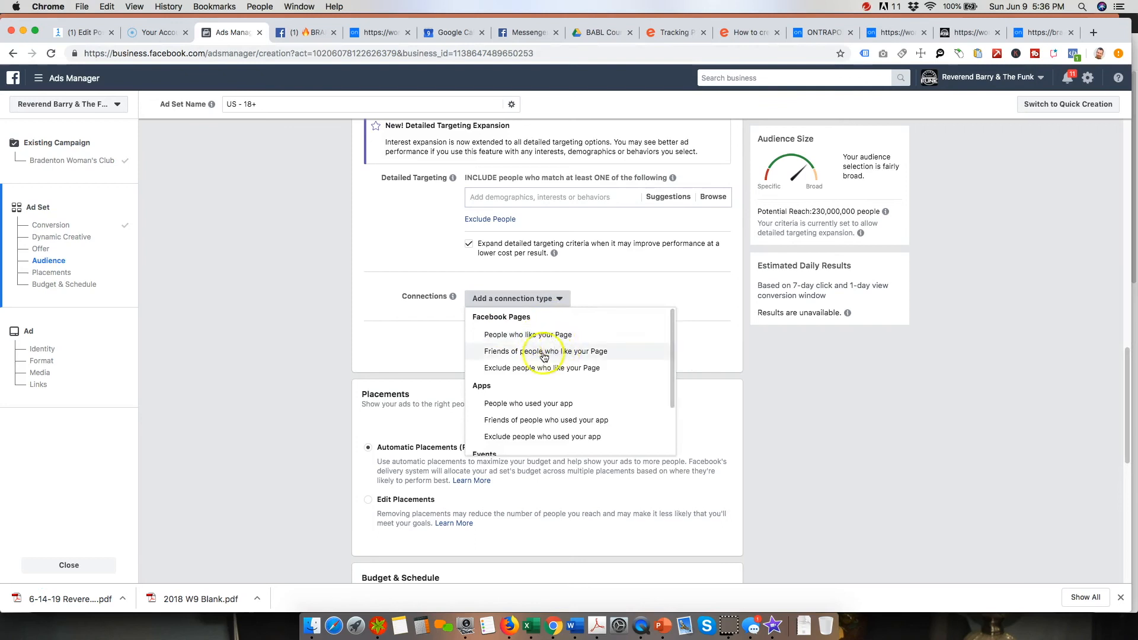
left_click(838, 410)
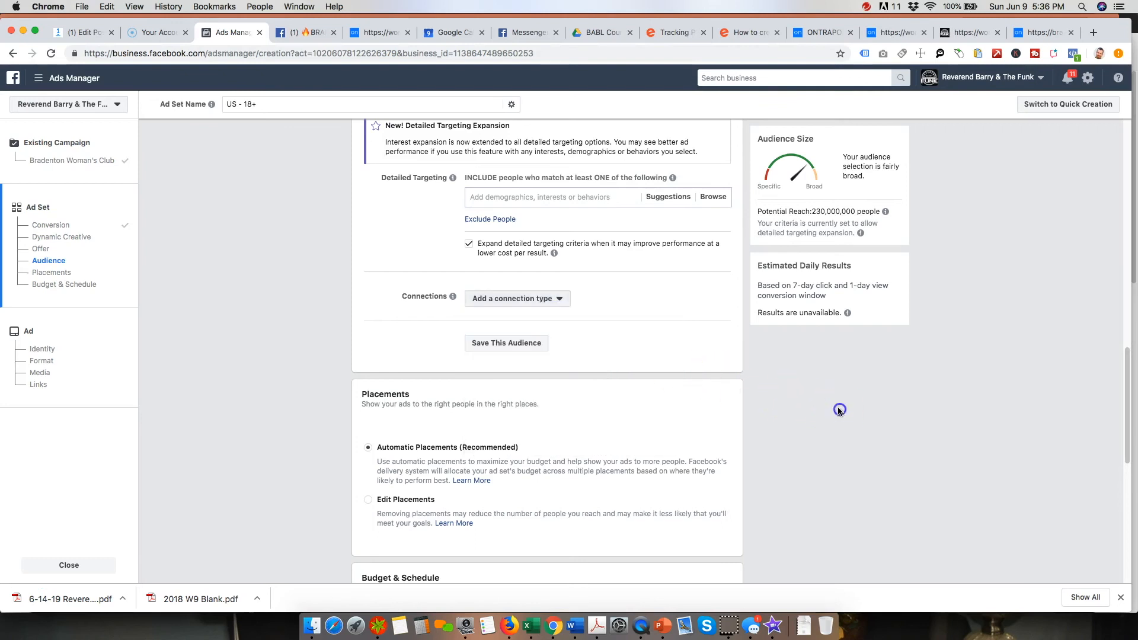
scroll(836, 406, "down", 5)
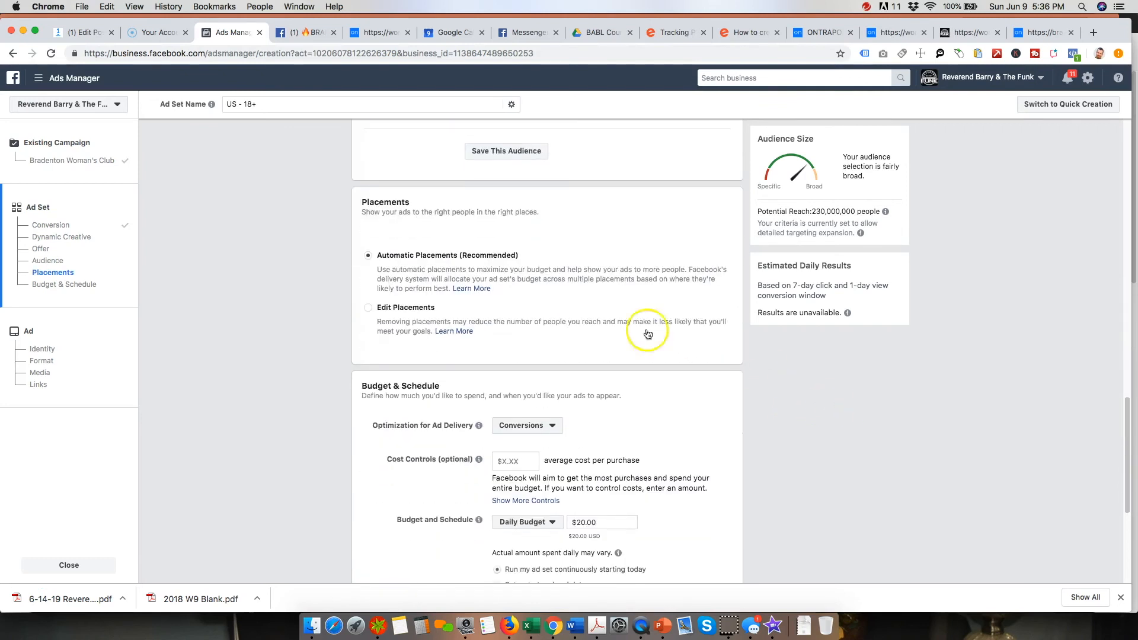
Keep the ad set's placement, budget and schedule options, continue to the ad, and choose reverendbarryandthefunk as its Instagram account
scroll(752, 388, "down", 4)
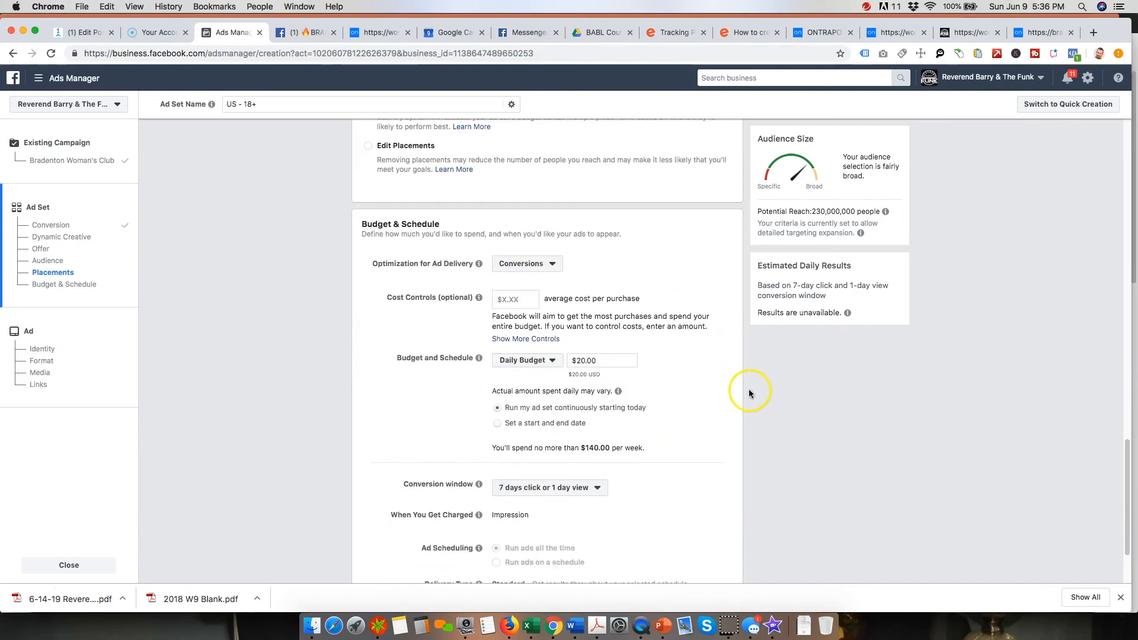
scroll(749, 392, "down", 3)
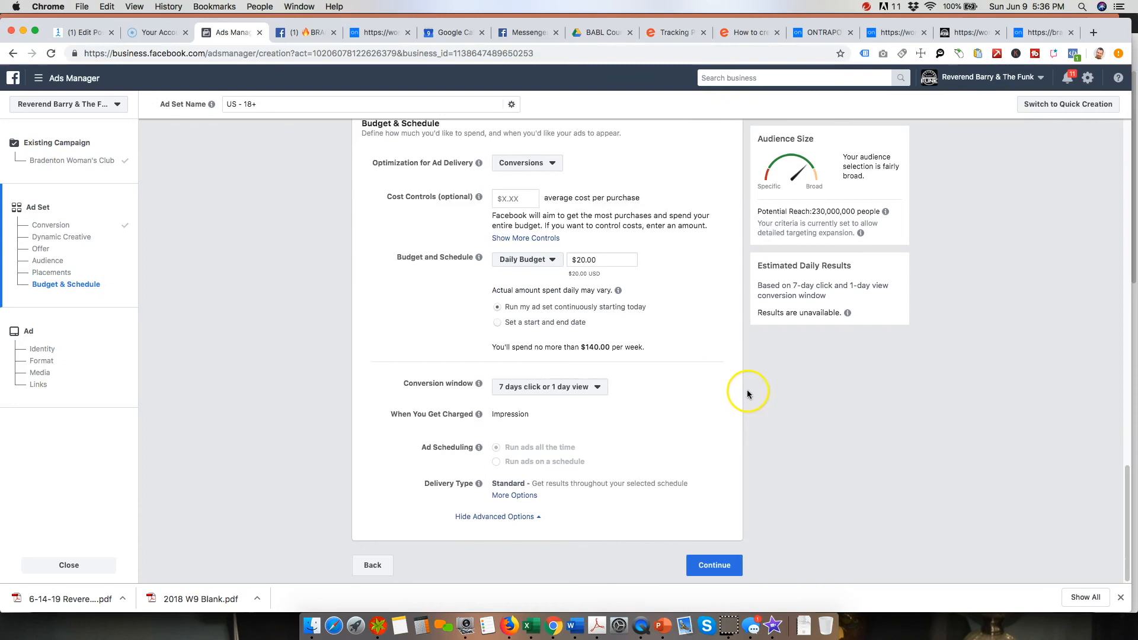
left_click(714, 567)
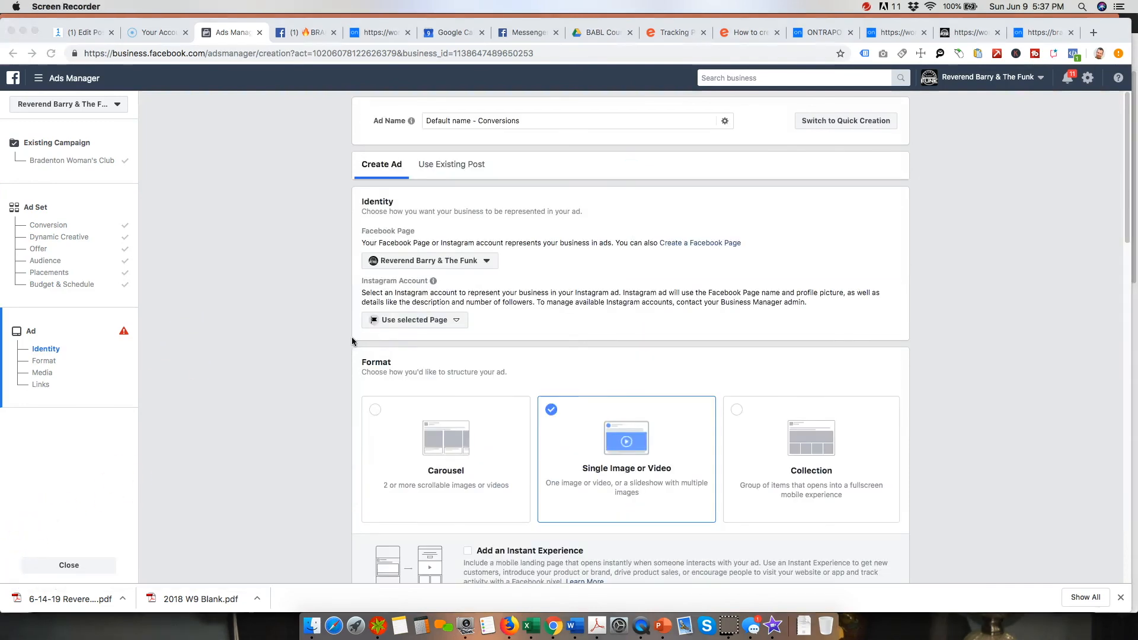
left_click(415, 320)
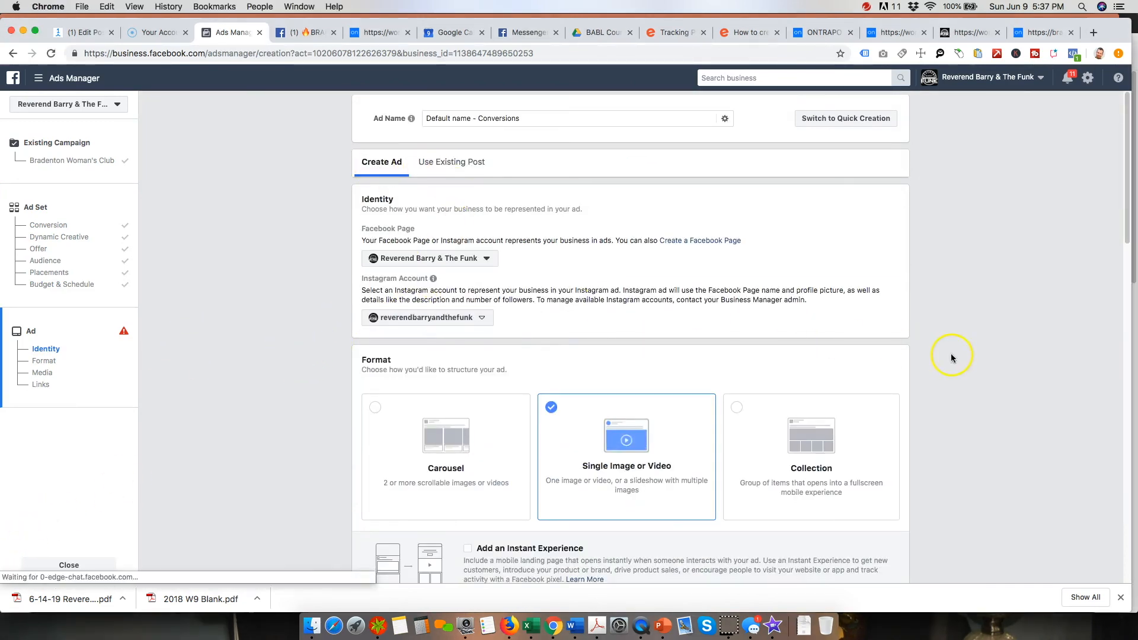
Find the open Bradenton Women's Club ticket sales page and copy its web address for the ad's website link
scroll(951, 355, "down", 2)
scroll(770, 323, "down", 8)
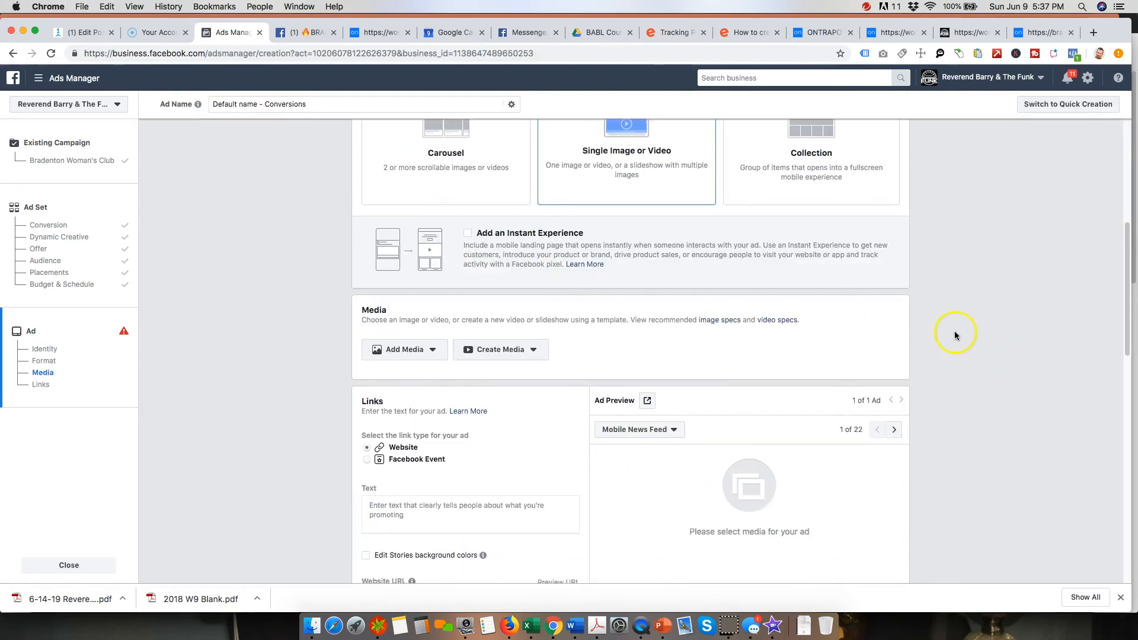
scroll(274, 306, "down", 4)
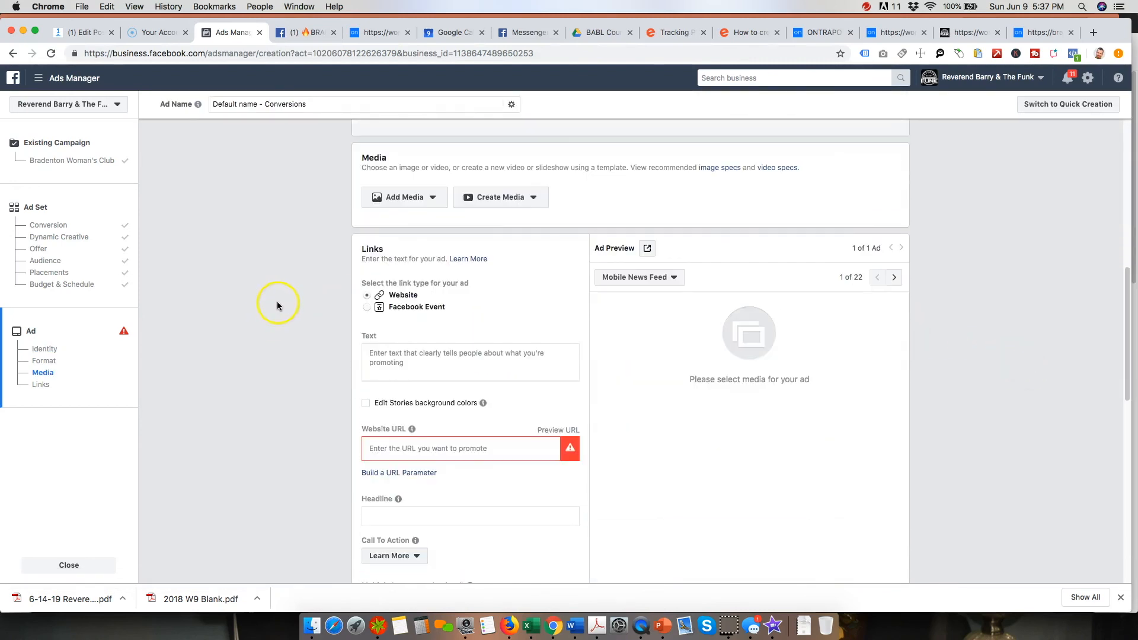
left_click(414, 354)
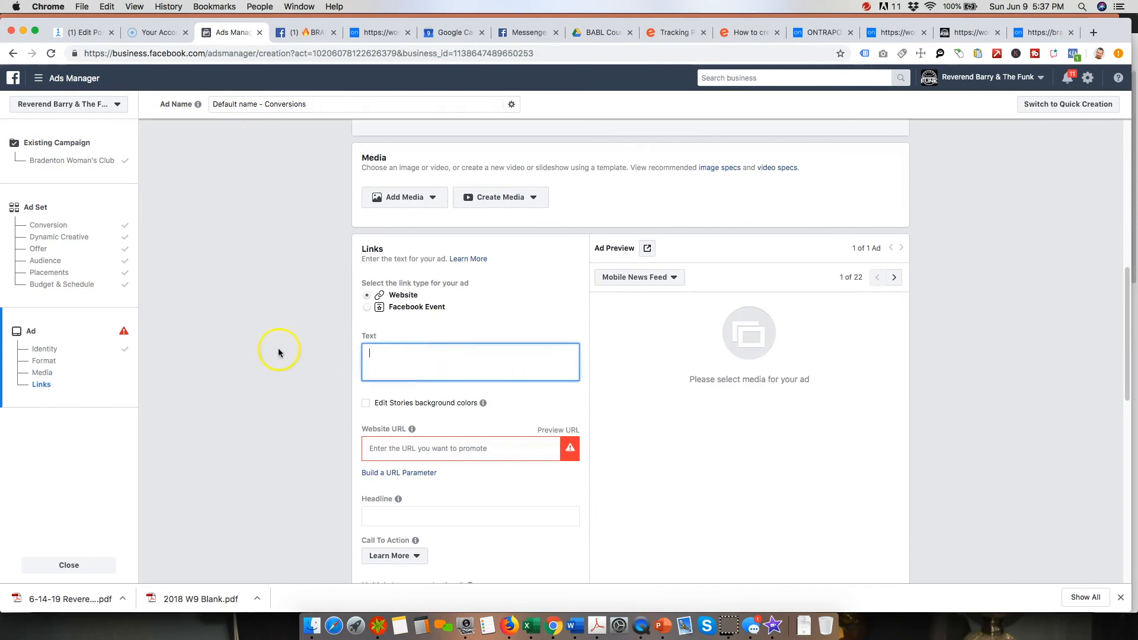
scroll(224, 356, "down", 2)
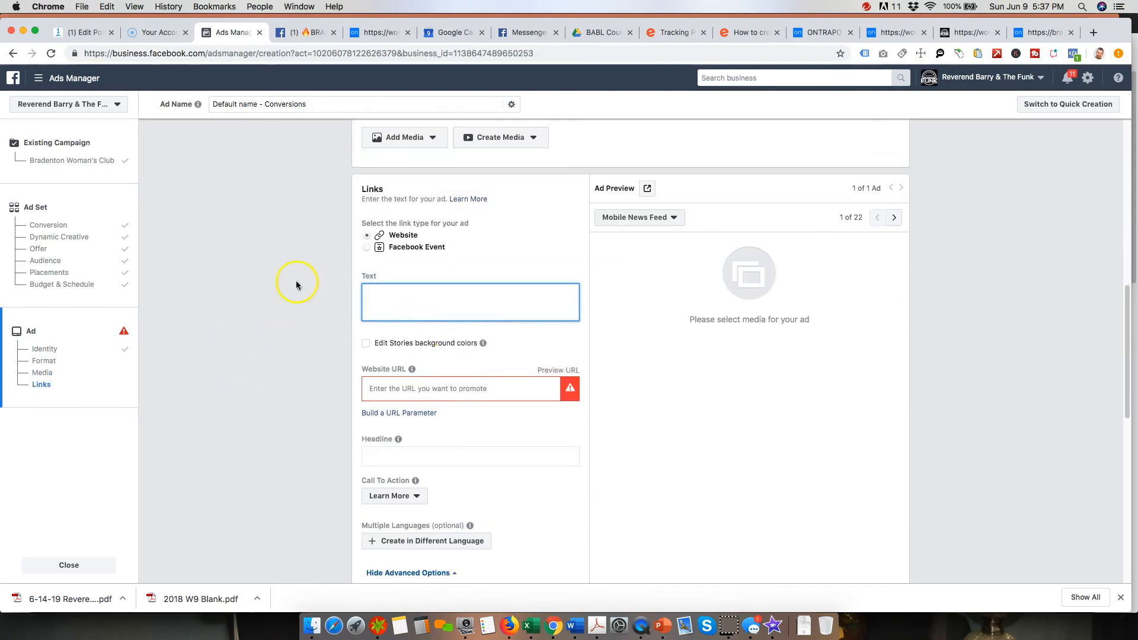
scroll(214, 247, "down", 2)
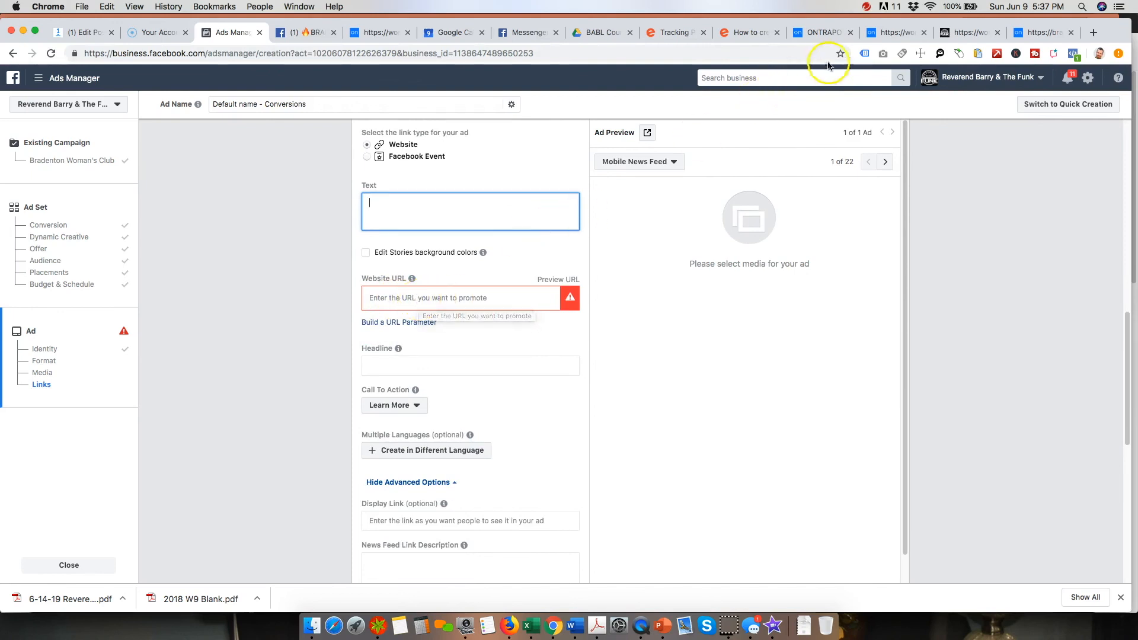
left_click(898, 34)
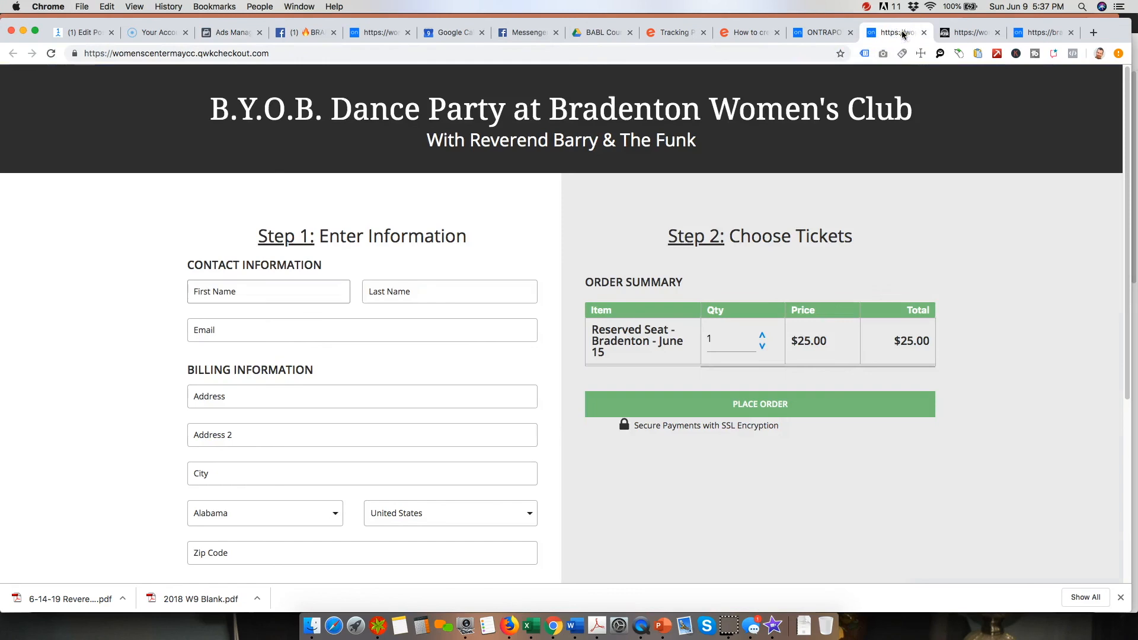
left_click(821, 33)
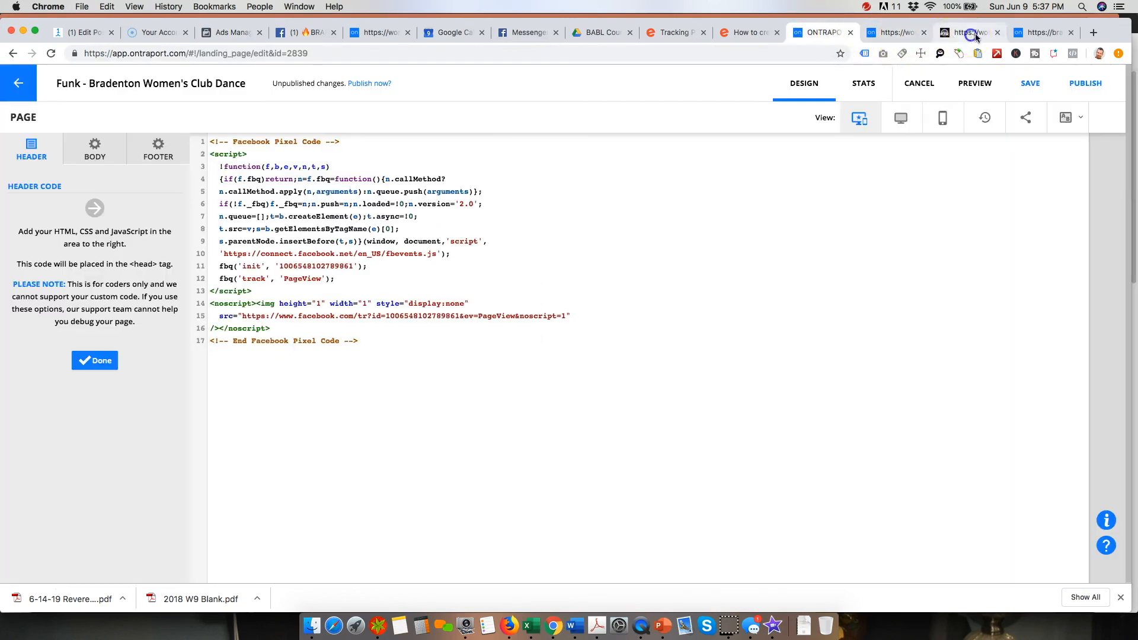
left_click(951, 34)
left_click(274, 54)
right_click(220, 55)
left_click(262, 126)
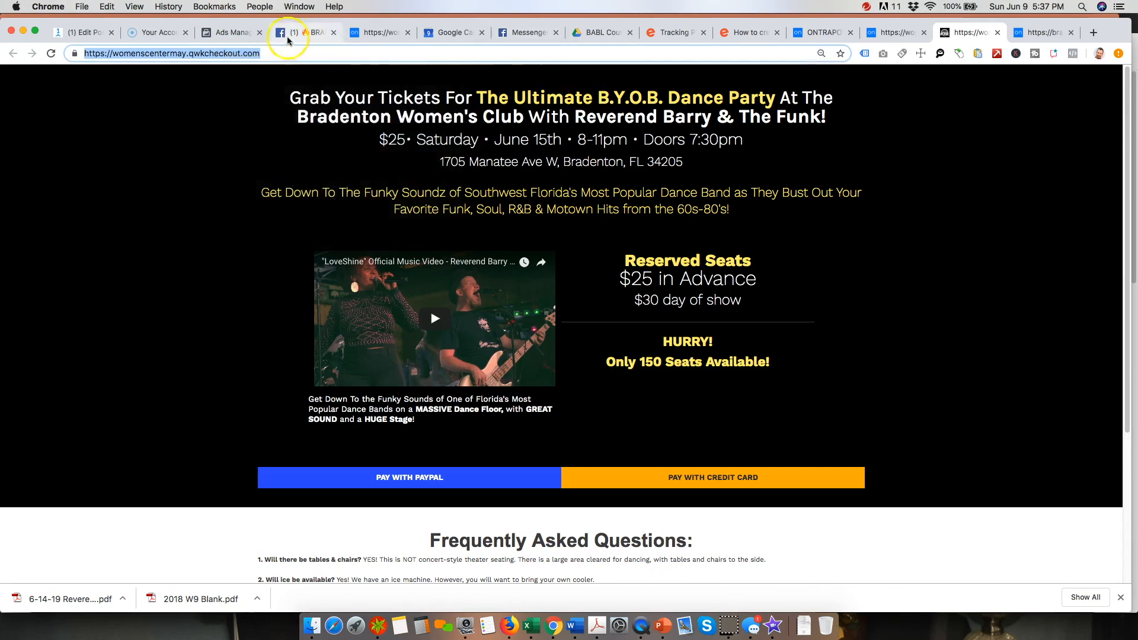
left_click(238, 36)
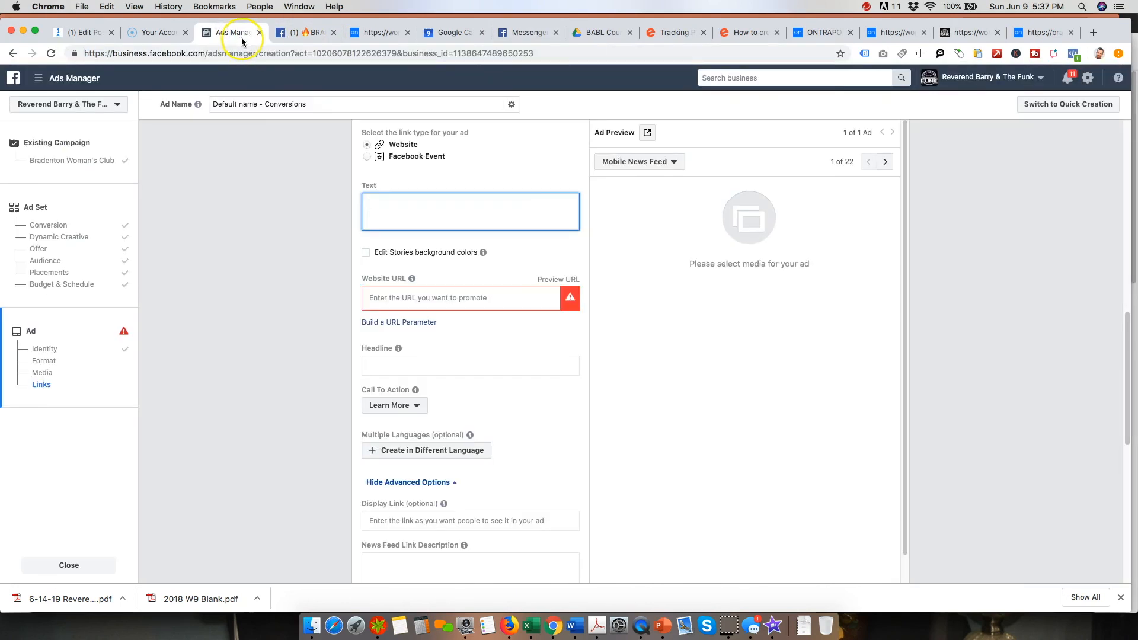
right_click(396, 297)
left_click(416, 373)
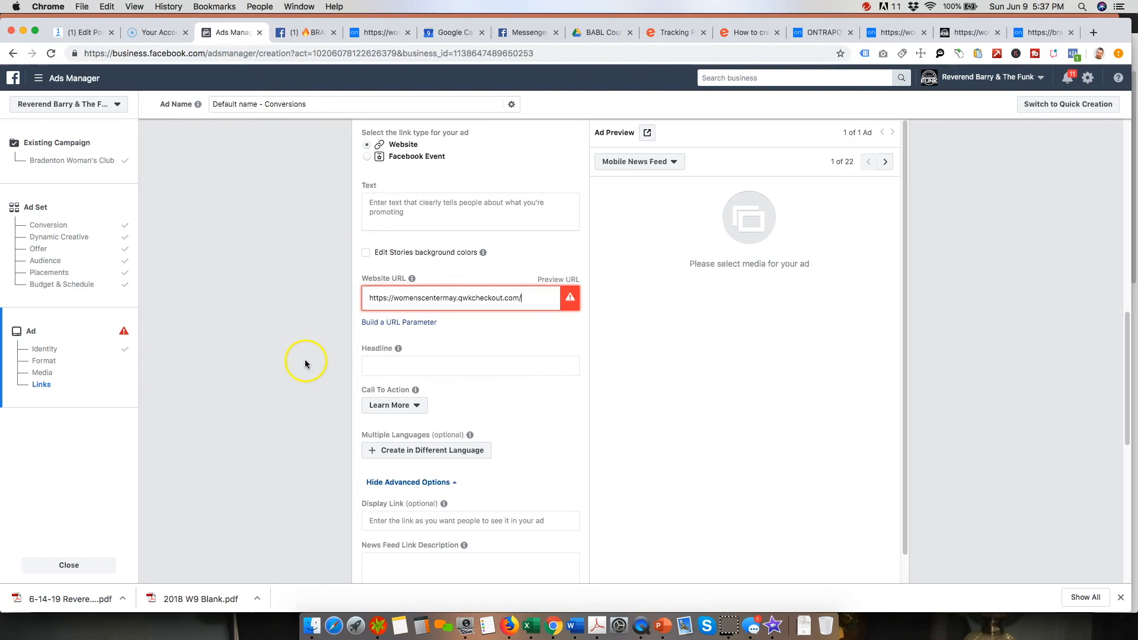
left_click(300, 359)
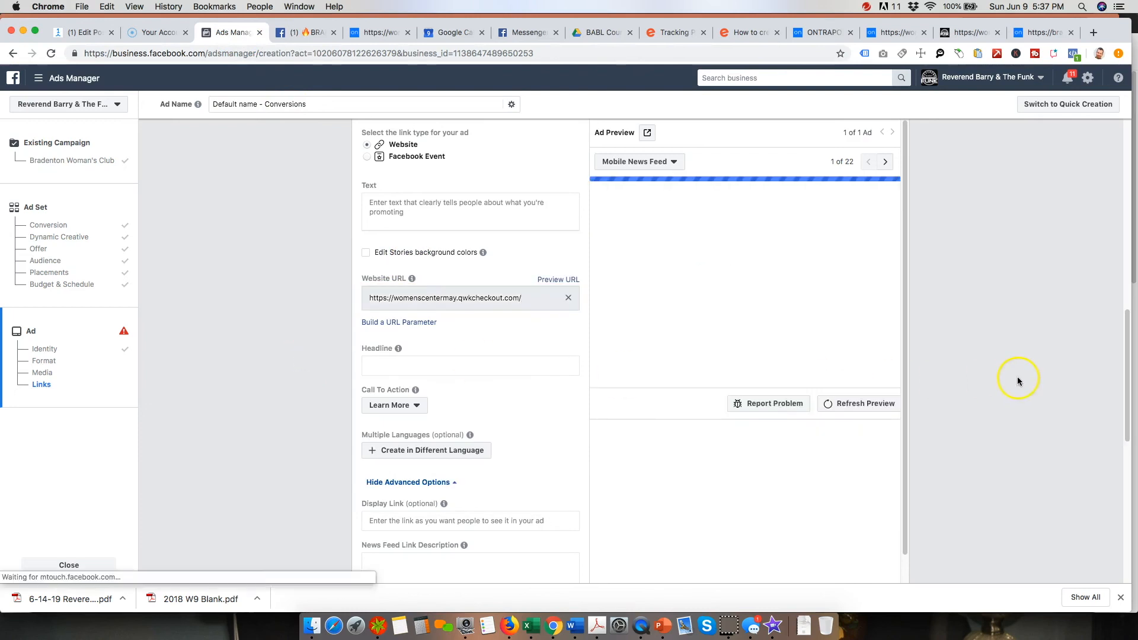
Examine the ad's link options, preview and conversion tracking settings, and return to its identity and format sections
scroll(1060, 479, "down", 1)
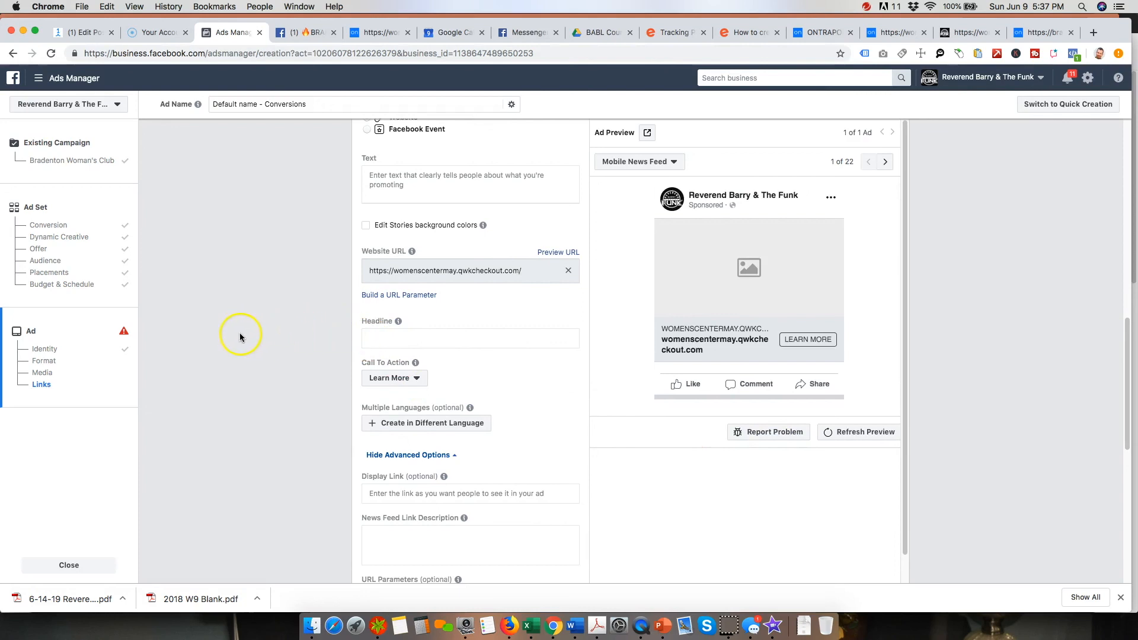
scroll(231, 332, "down", 5)
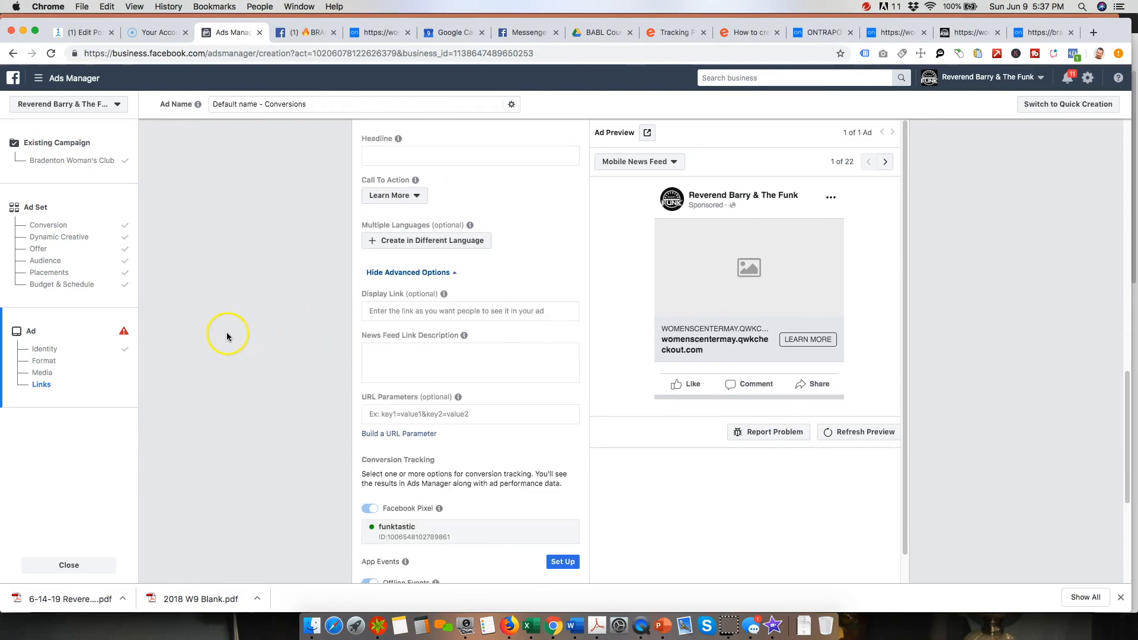
scroll(225, 333, "down", 3)
scroll(224, 335, "down", 3)
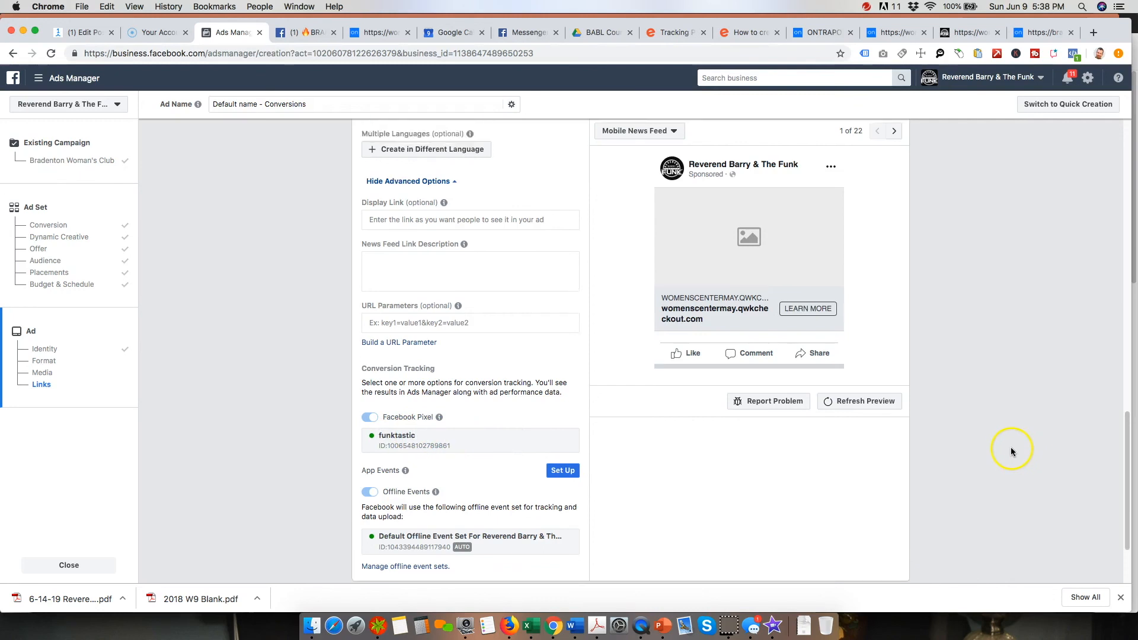
scroll(1011, 447, "up", 5)
scroll(1010, 447, "up", 8)
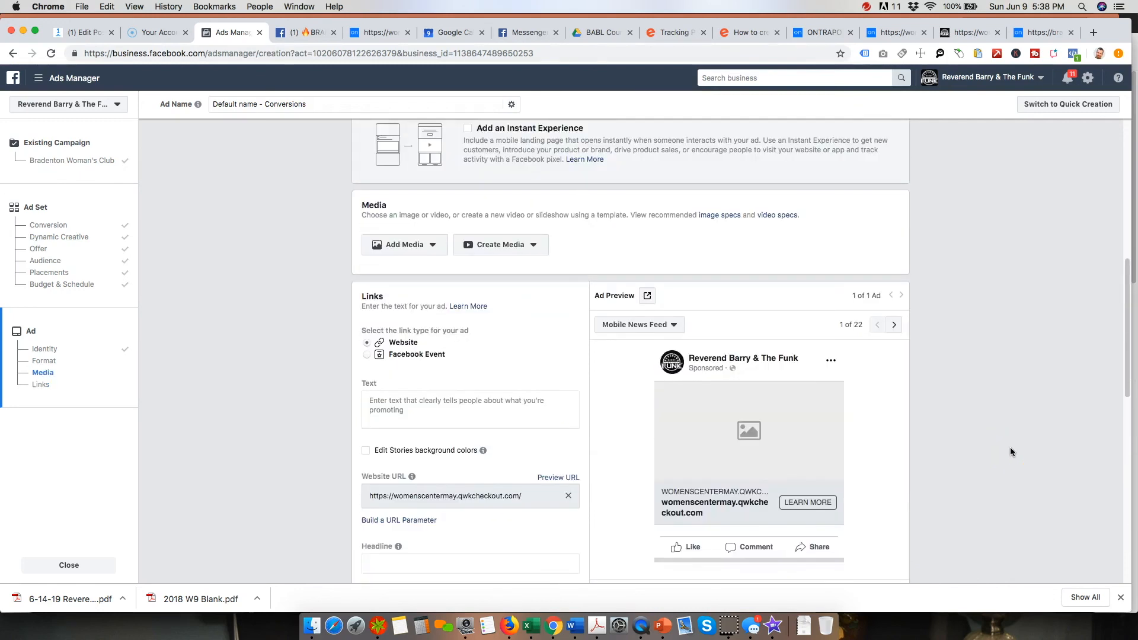
scroll(1010, 450, "up", 4)
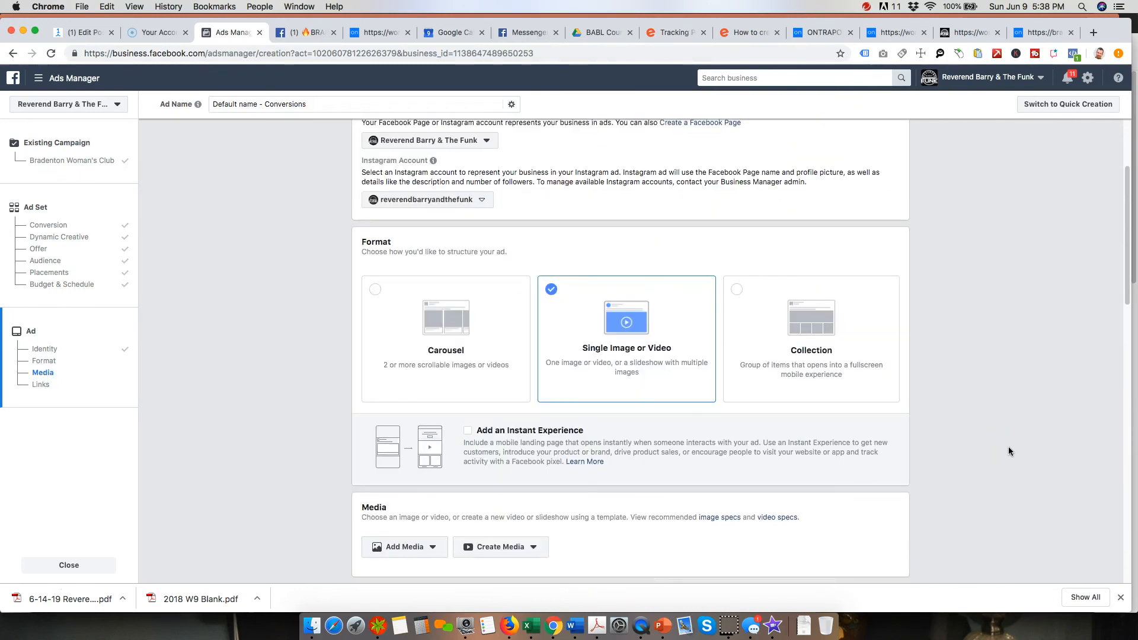
scroll(1005, 447, "up", 3)
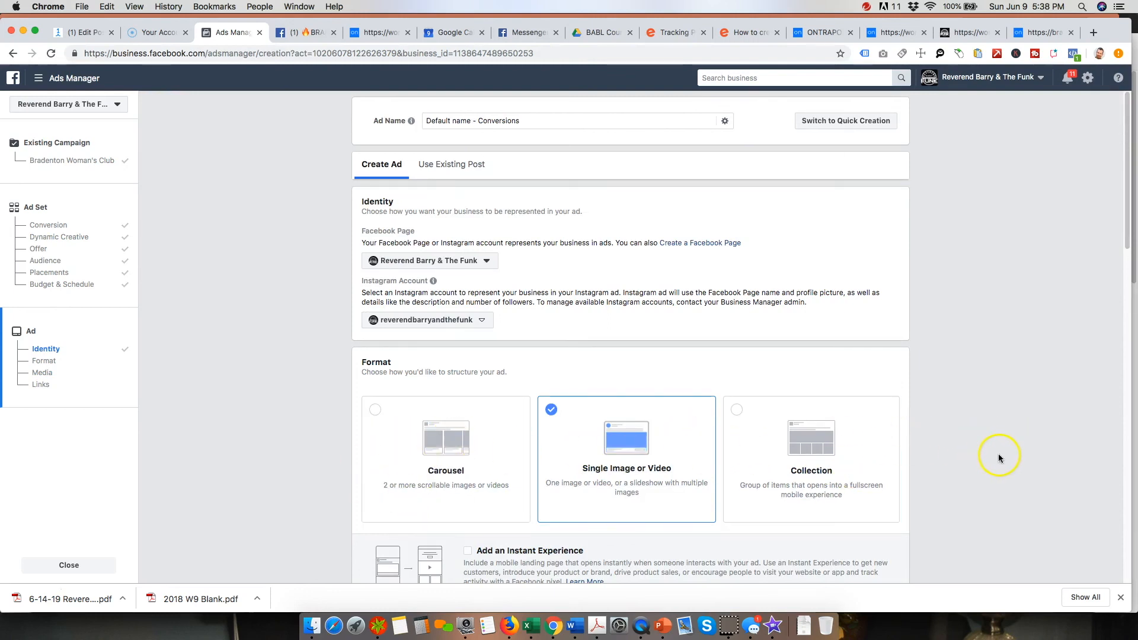
Recheck the ad's media section, the Facebook Pixel under conversion tracking, and the website URL it promotes
scroll(1000, 456, "down", 7)
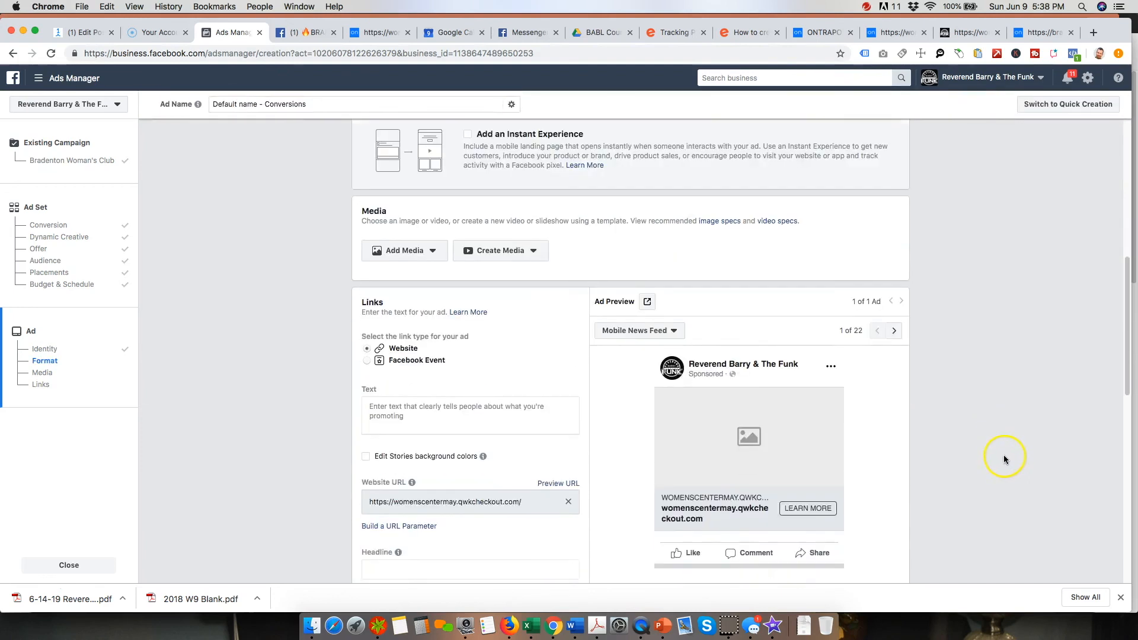
scroll(1004, 458, "down", 10)
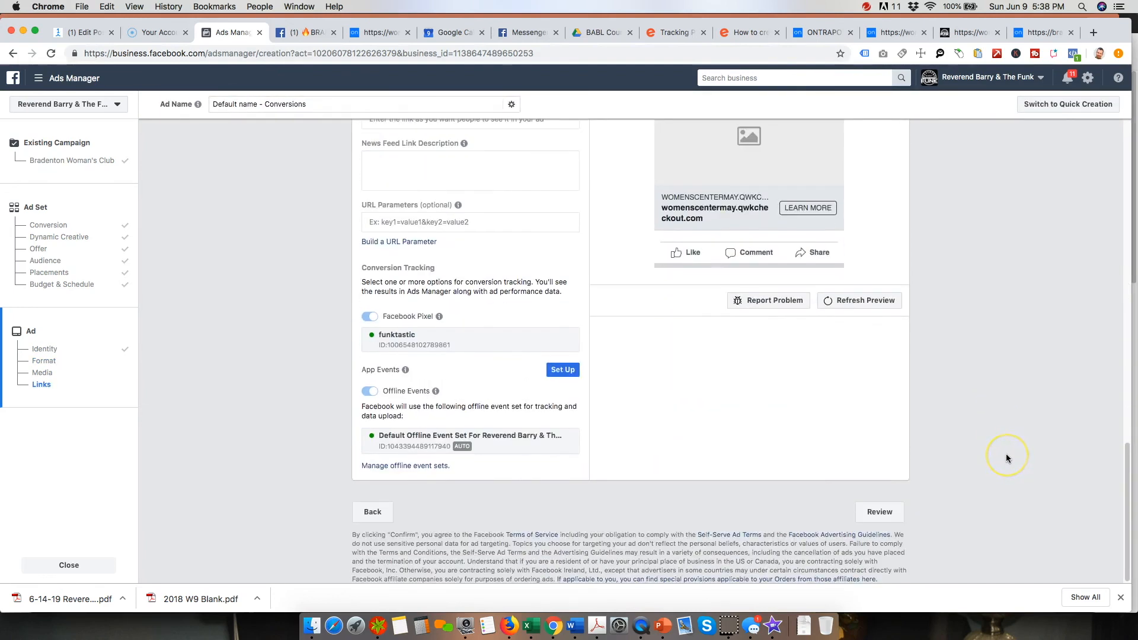
scroll(1006, 455, "up", 1)
scroll(1005, 455, "up", 2)
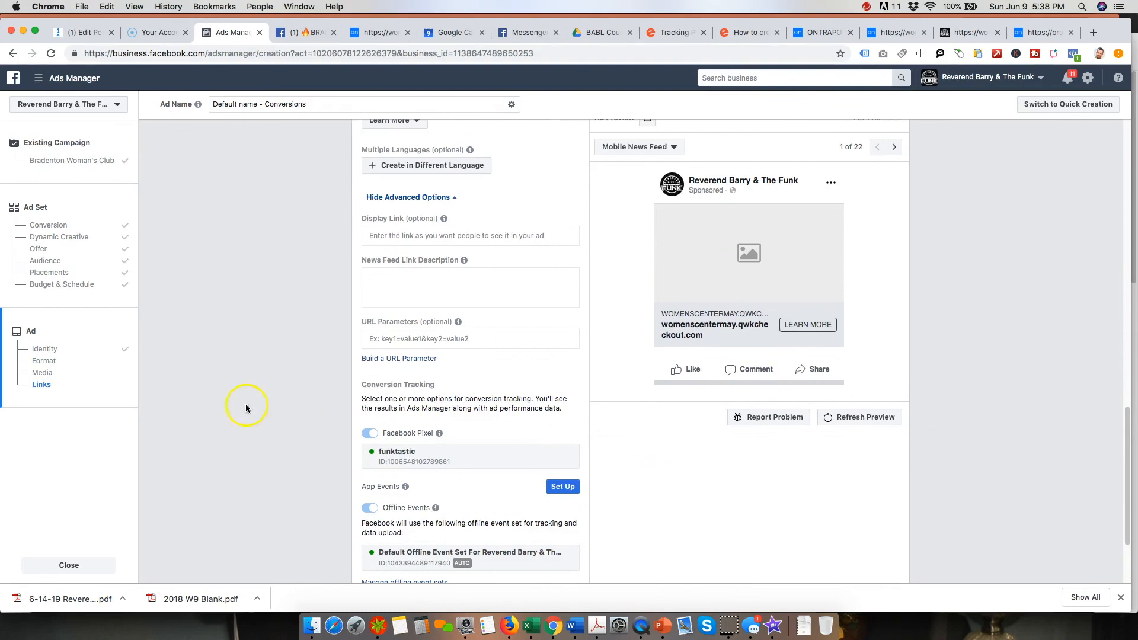
scroll(192, 401, "up", 1)
scroll(192, 401, "up", 2)
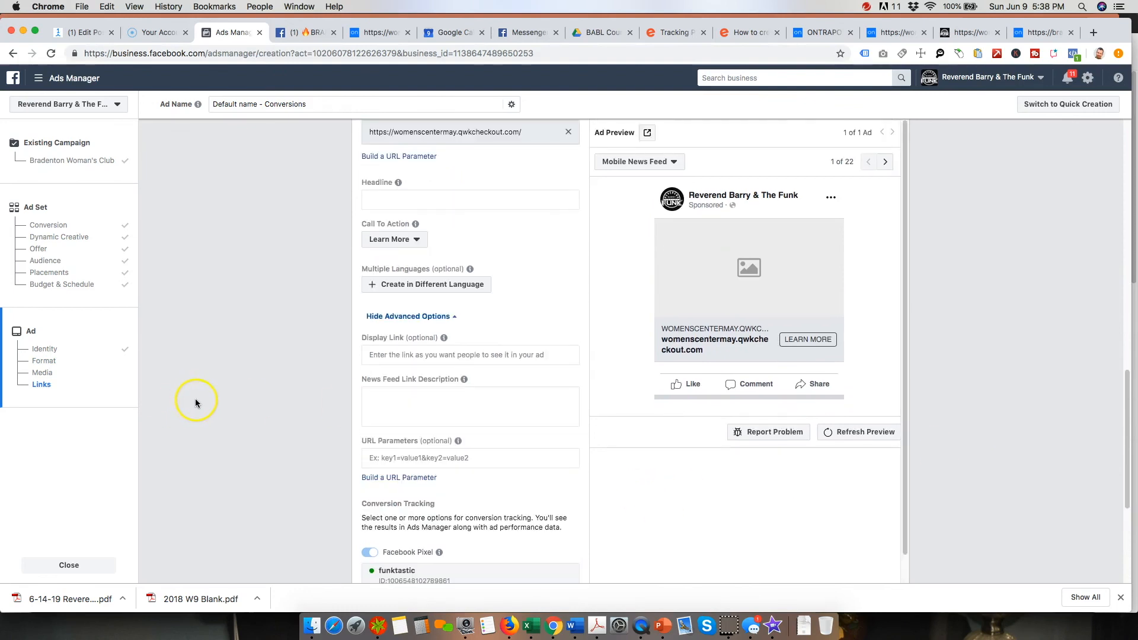
scroll(261, 436, "down", 2)
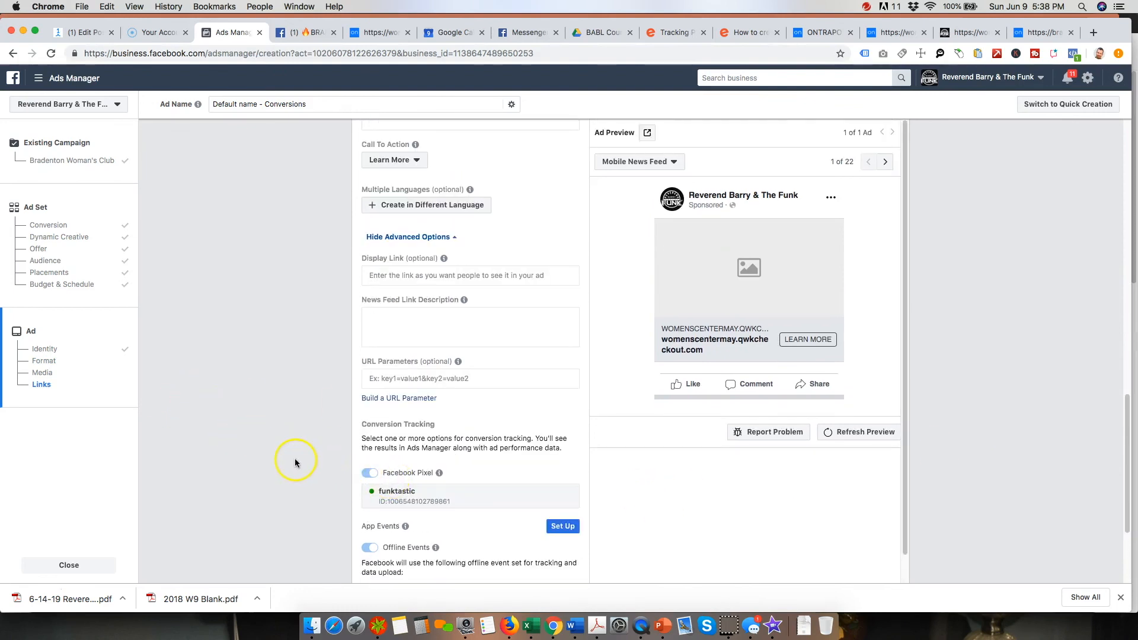
scroll(294, 458, "up", 2)
scroll(275, 453, "up", 3)
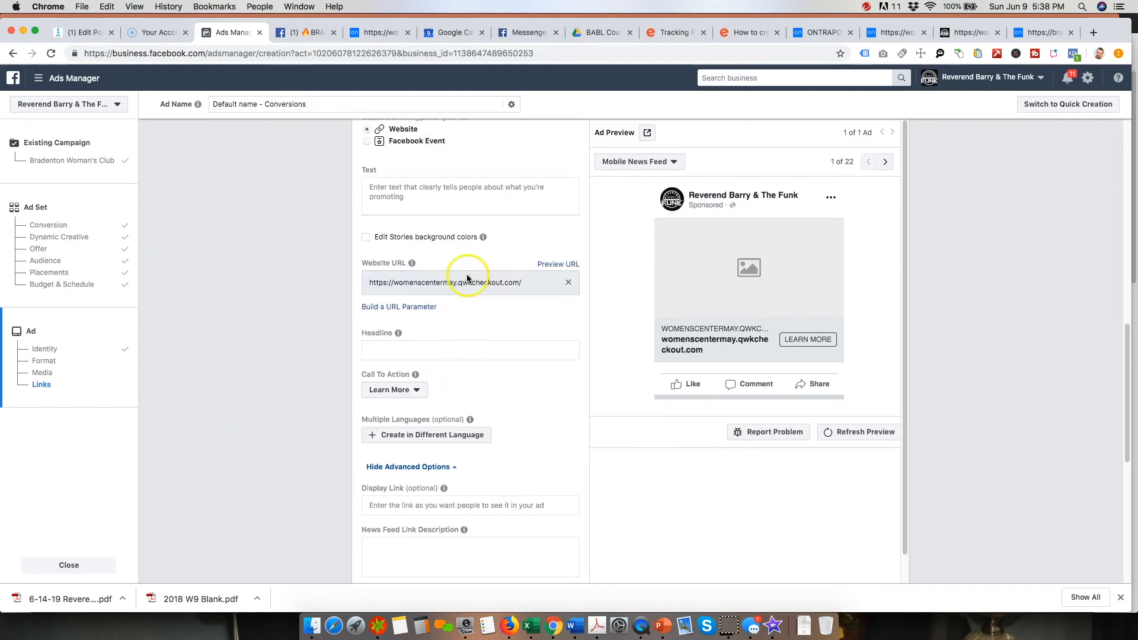